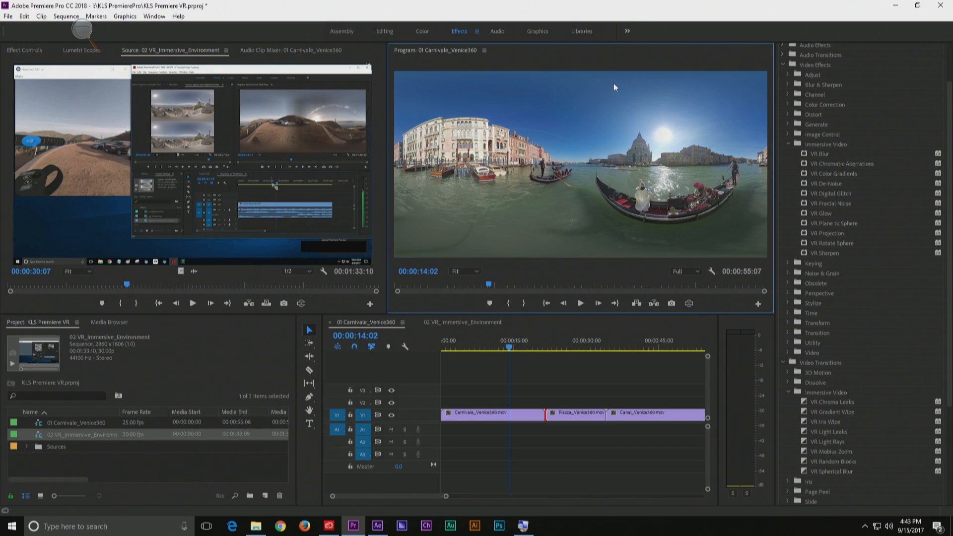
# Look around the canal scene in the VR display, move the playhead to 00:00:10:12, and return to the flat view
pyautogui.click(688, 303)
pyautogui.moveTo(591, 155); pyautogui.dragTo(487, 150)
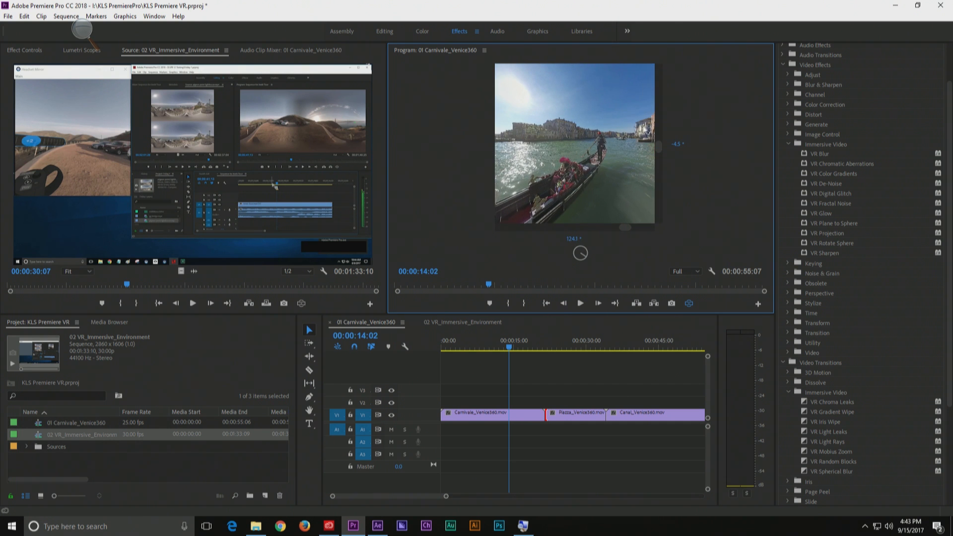
pyautogui.moveTo(640, 135); pyautogui.dragTo(663, 136)
pyautogui.moveTo(578, 156); pyautogui.dragTo(605, 153)
pyautogui.moveTo(538, 151); pyautogui.dragTo(651, 168)
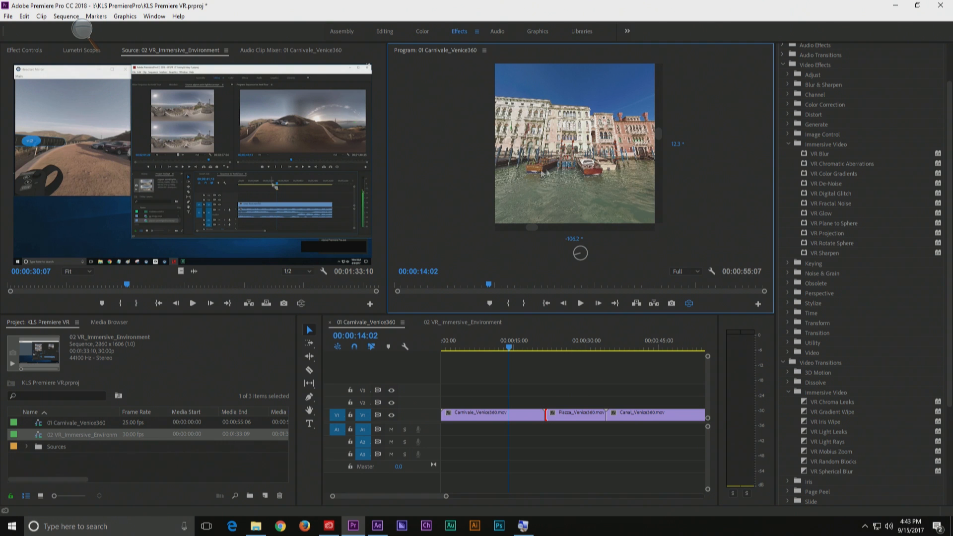
pyautogui.moveTo(540, 170); pyautogui.dragTo(590, 171)
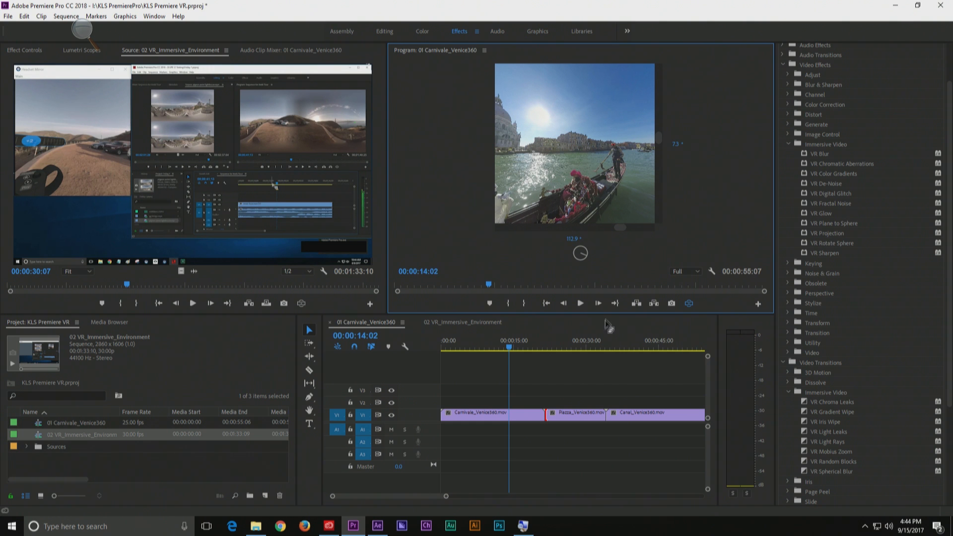
pyautogui.click(492, 343)
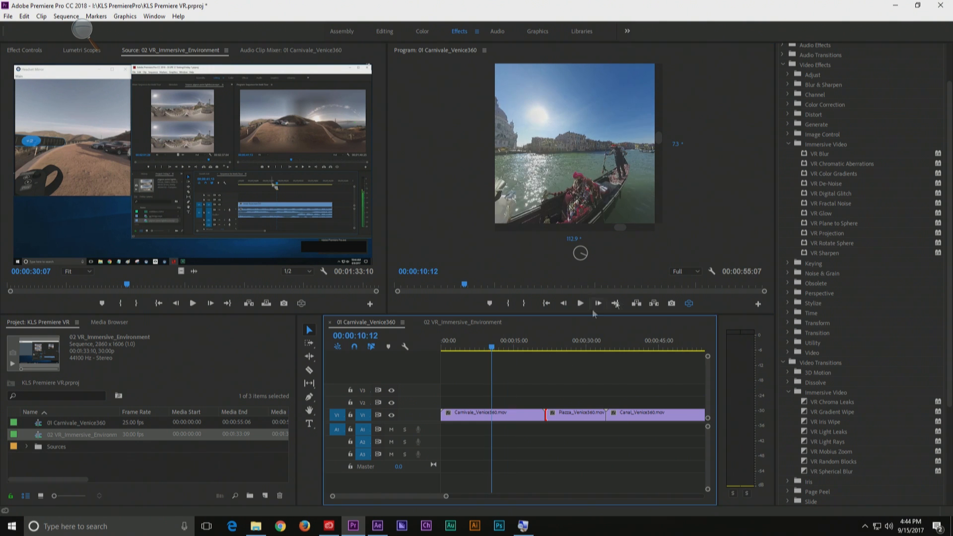
pyautogui.click(689, 305)
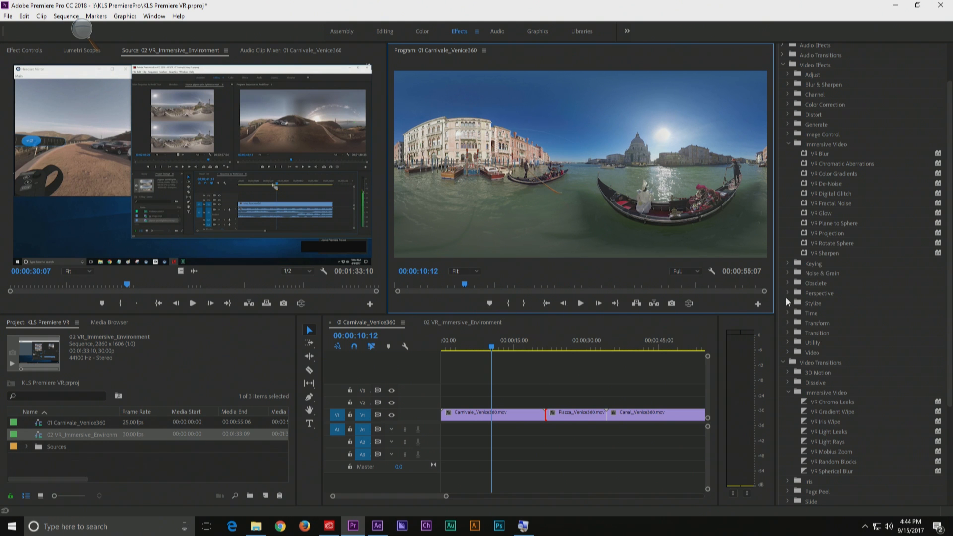
# Apply the VR Rotate Sphere effect to the Carnivale_Venice360 clip and delete the duplicate instance of the effect
pyautogui.click(487, 417)
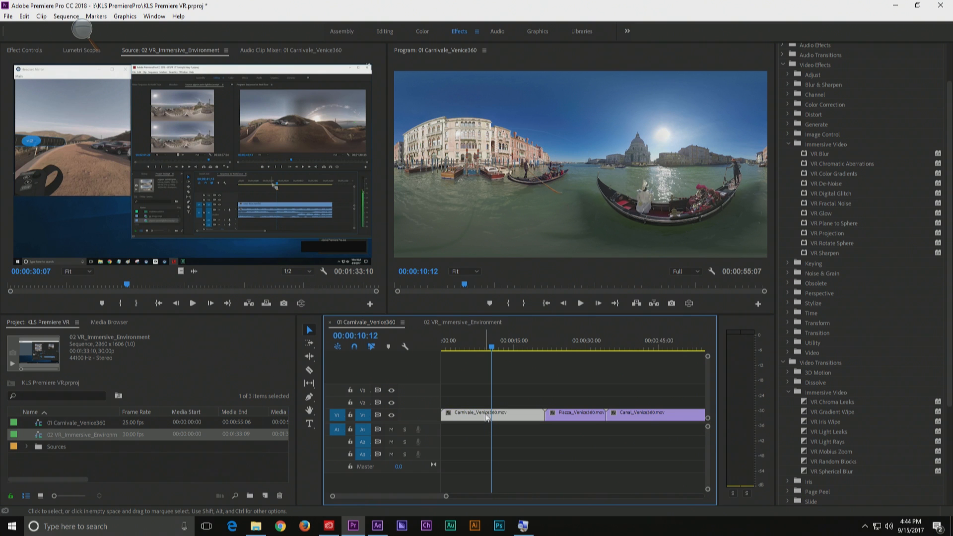
pyautogui.click(806, 244)
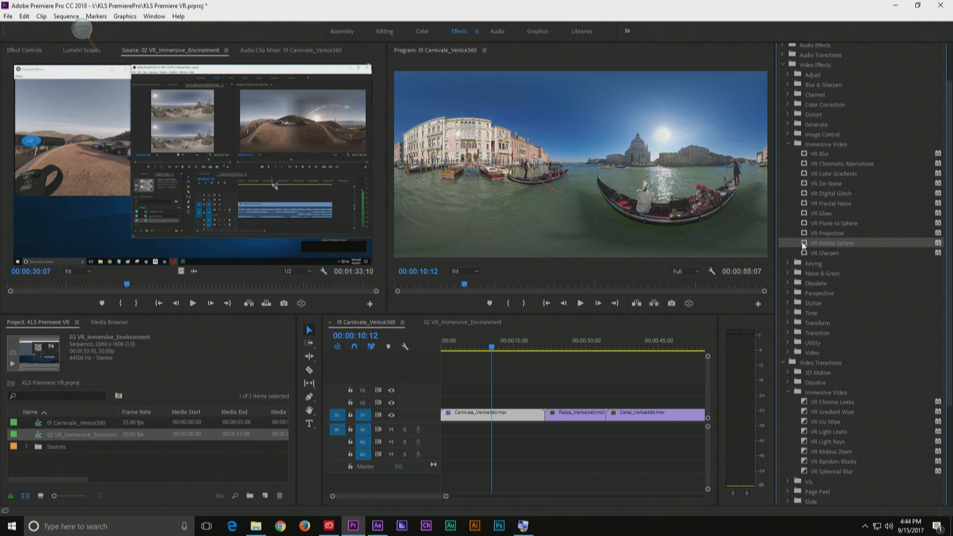
pyautogui.click(37, 52)
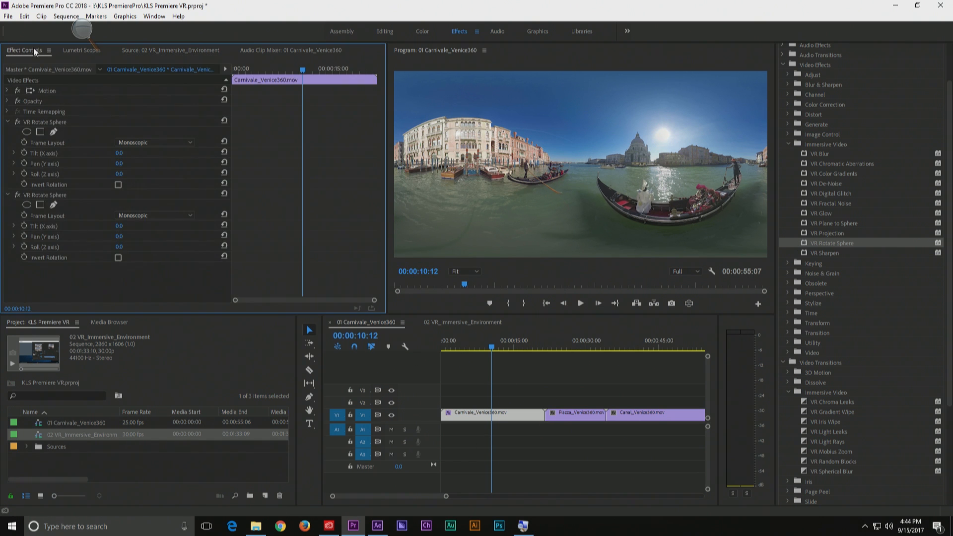
pyautogui.click(55, 195)
pyautogui.press('Delete')
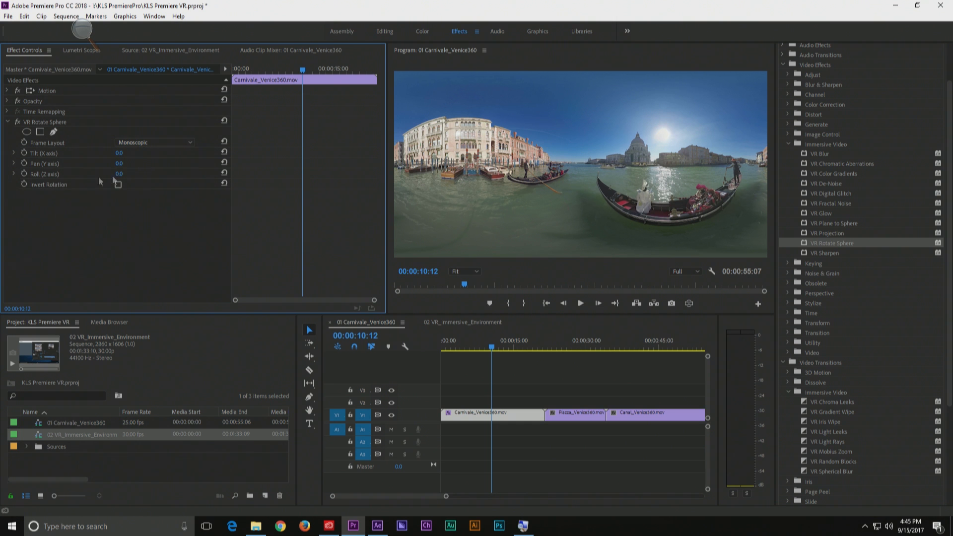
# Set VR Rotate Sphere to Tilt -36°, Pan -91° and Roll -35°, and preview the clip in the VR display
pyautogui.moveTo(119, 167); pyautogui.dragTo(74, 164)
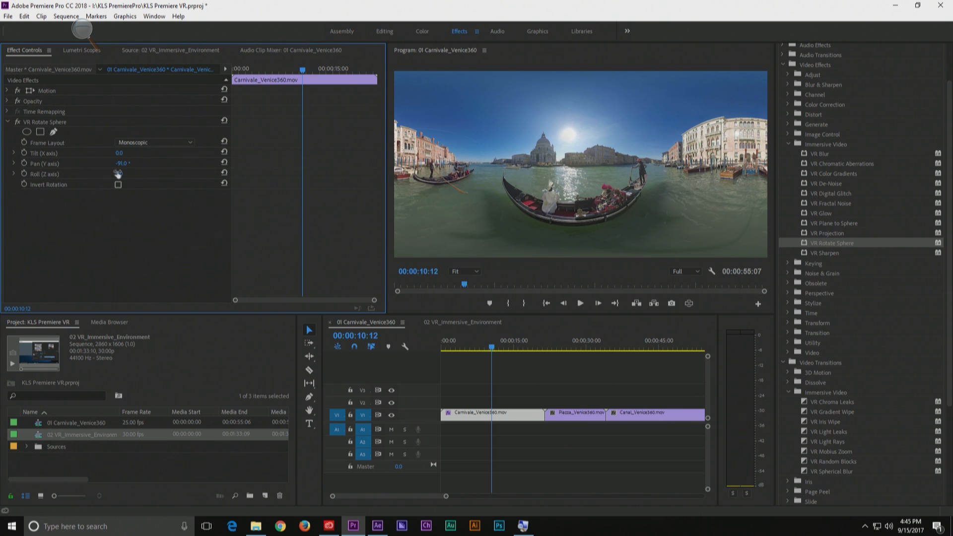
pyautogui.moveTo(120, 153); pyautogui.dragTo(100, 176)
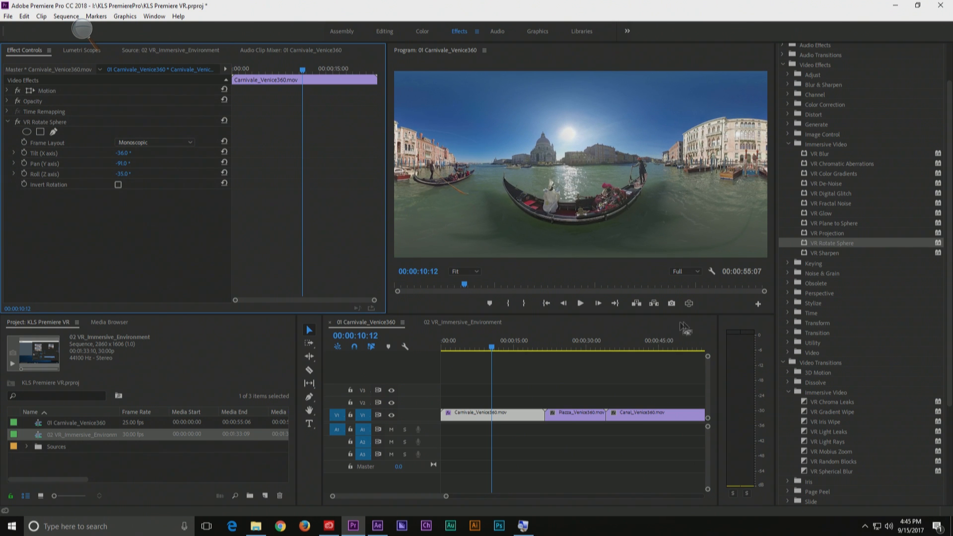
pyautogui.click(689, 303)
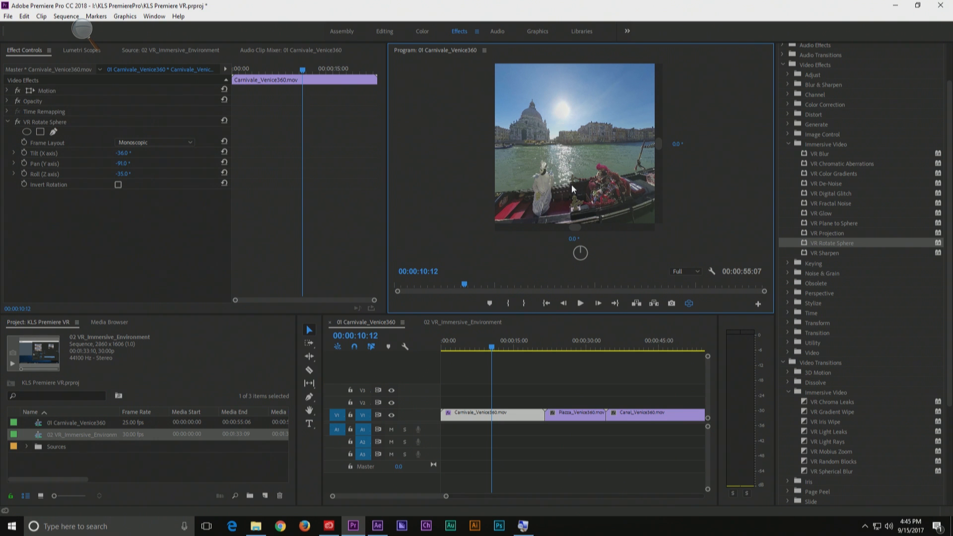
# Add VR Blur to the Carnivale clip with Blurriness 130 and look around the blurred scene in the VR display
pyautogui.moveTo(807, 156); pyautogui.dragTo(108, 237)
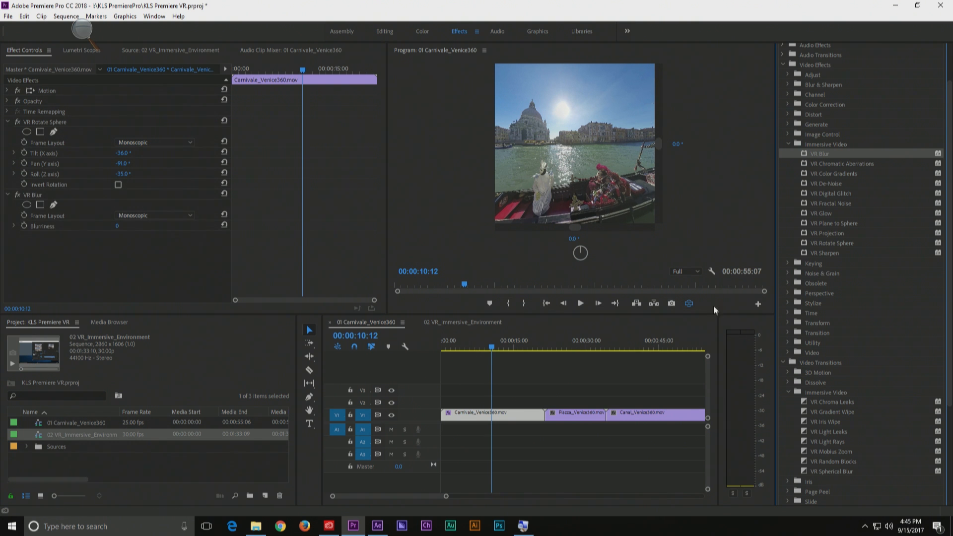
pyautogui.click(692, 303)
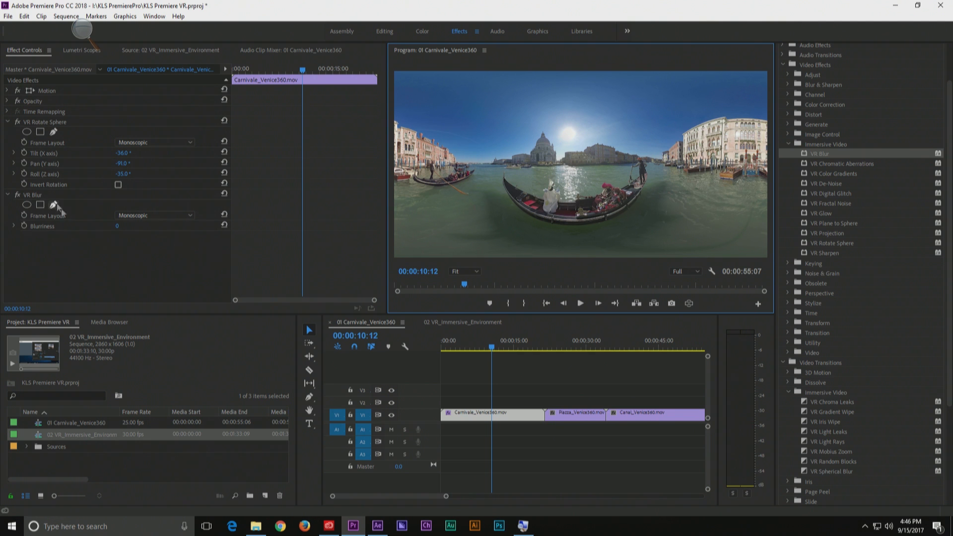
pyautogui.moveTo(118, 226)
pyautogui.mouseDown()
pyautogui.moveTo(135, 226)
pyautogui.moveTo(120, 227)
pyautogui.mouseUp()
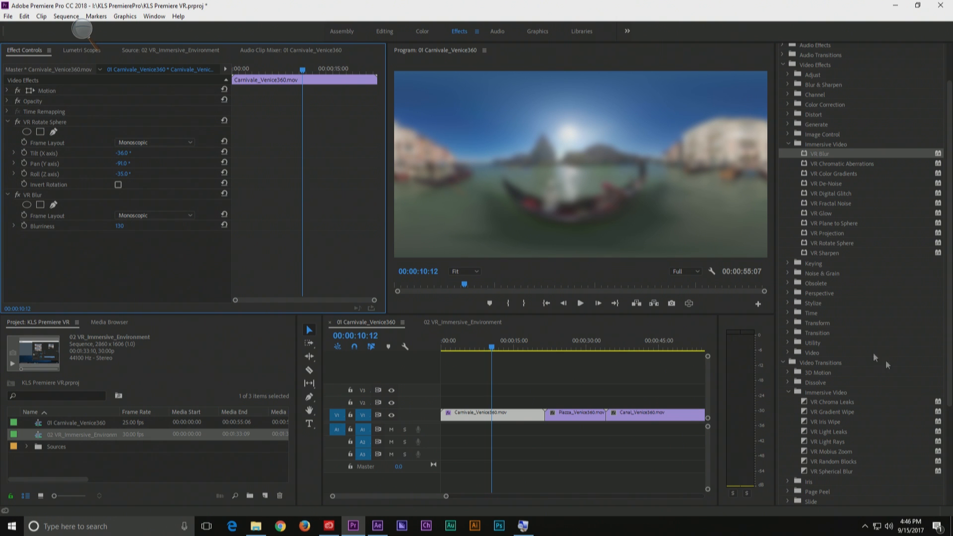
pyautogui.click(687, 300)
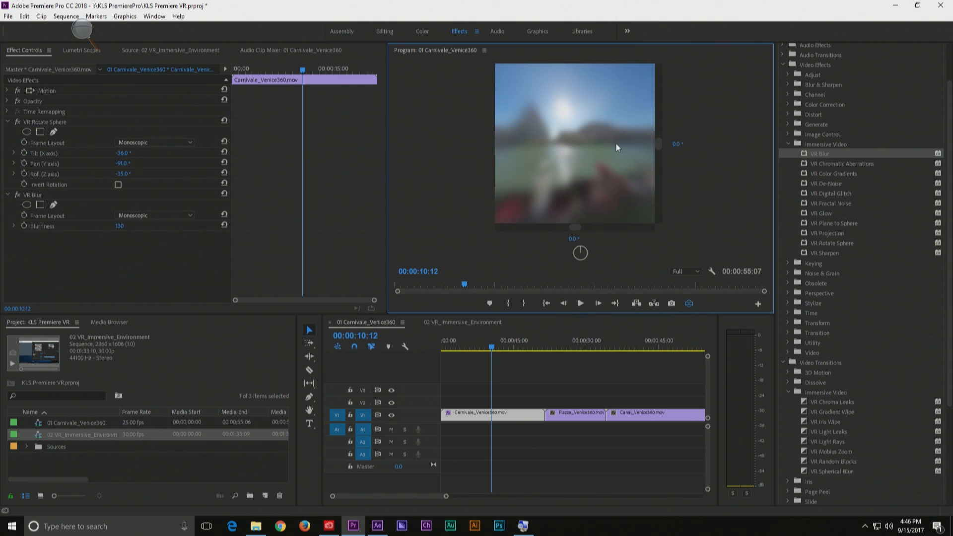
pyautogui.moveTo(612, 145); pyautogui.dragTo(394, 151)
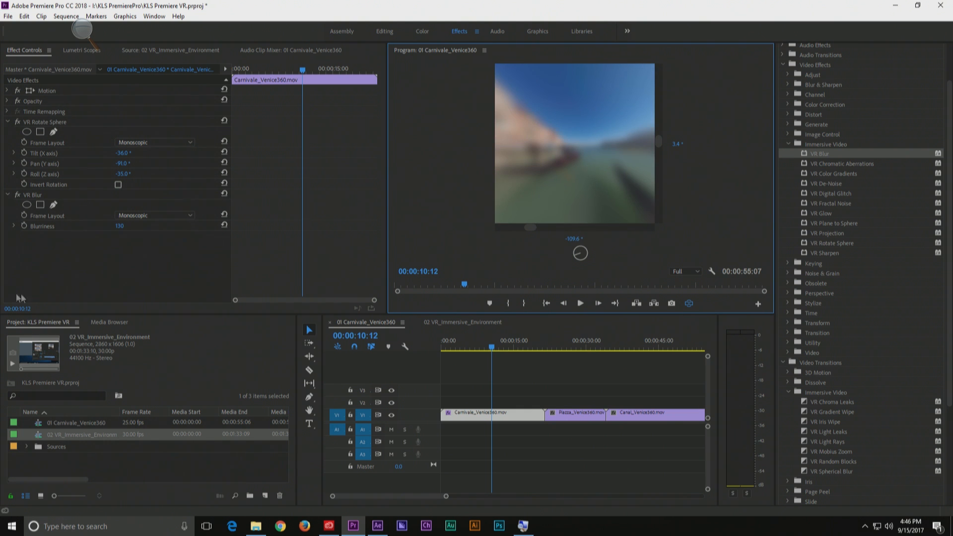
# Lower the VR Blur Blurriness to 39 and return the program view to the flat equirectangular image
pyautogui.click(118, 226)
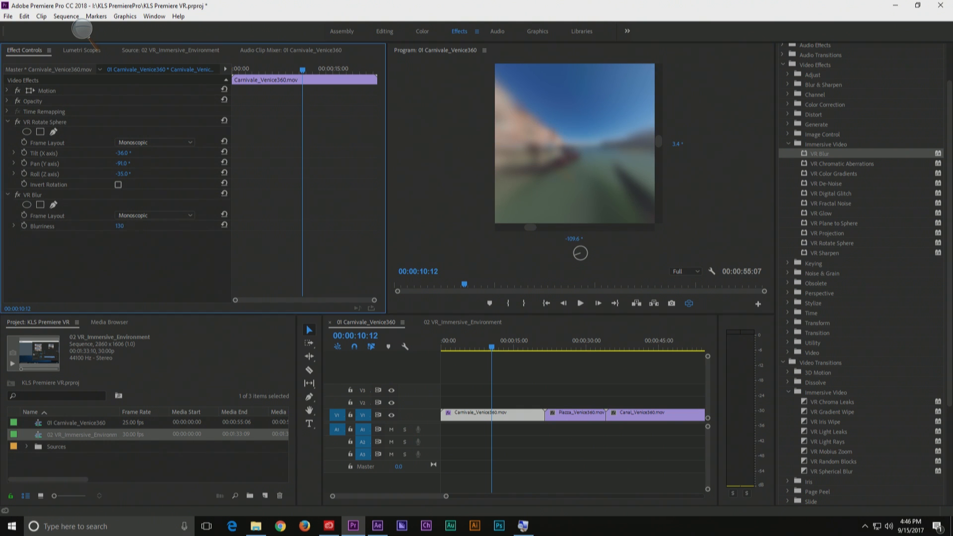
pyautogui.moveTo(118, 226); pyautogui.dragTo(100, 226)
pyautogui.moveTo(118, 225); pyautogui.dragTo(119, 226)
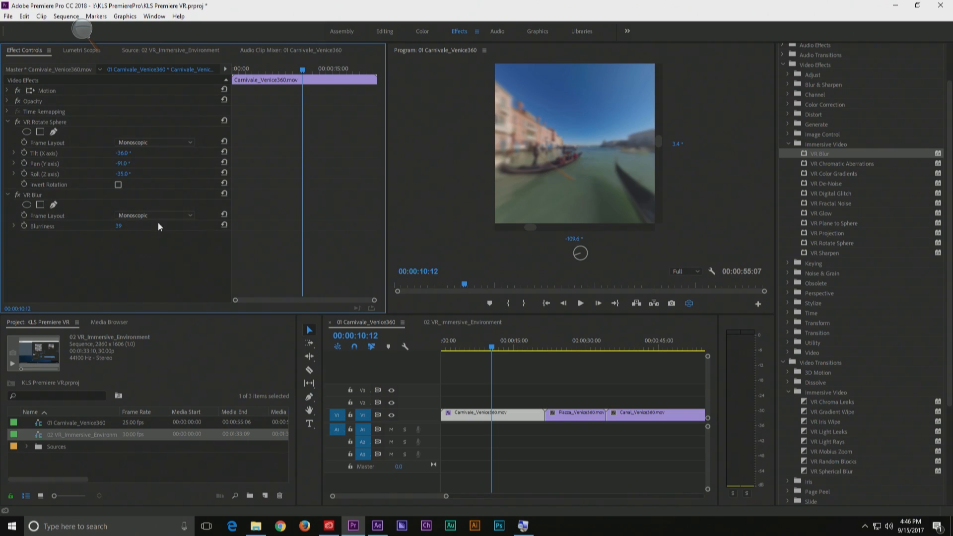
pyautogui.click(688, 304)
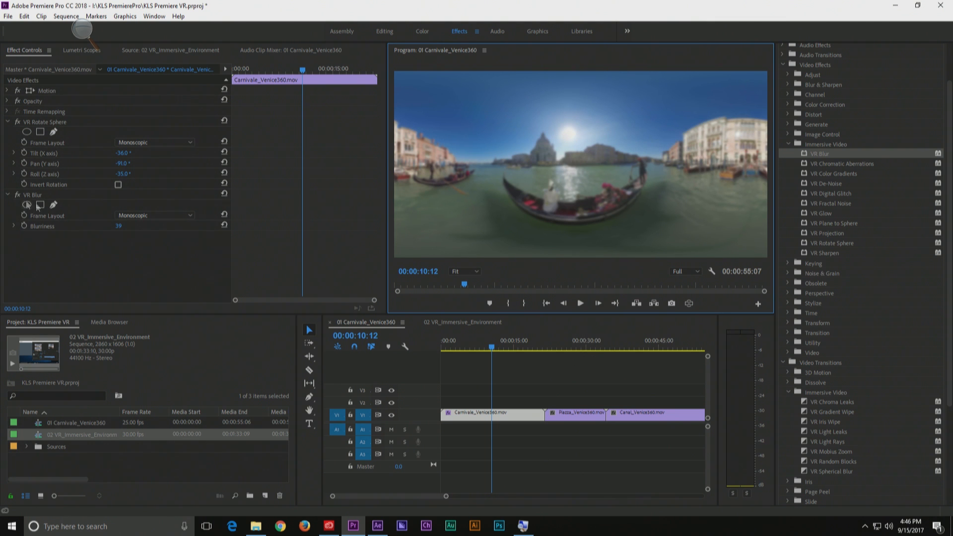
# Reduce the Blurriness to 5 and remove the VR Blur effect from the Carnivale clip
pyautogui.moveTo(121, 226); pyautogui.dragTo(127, 227)
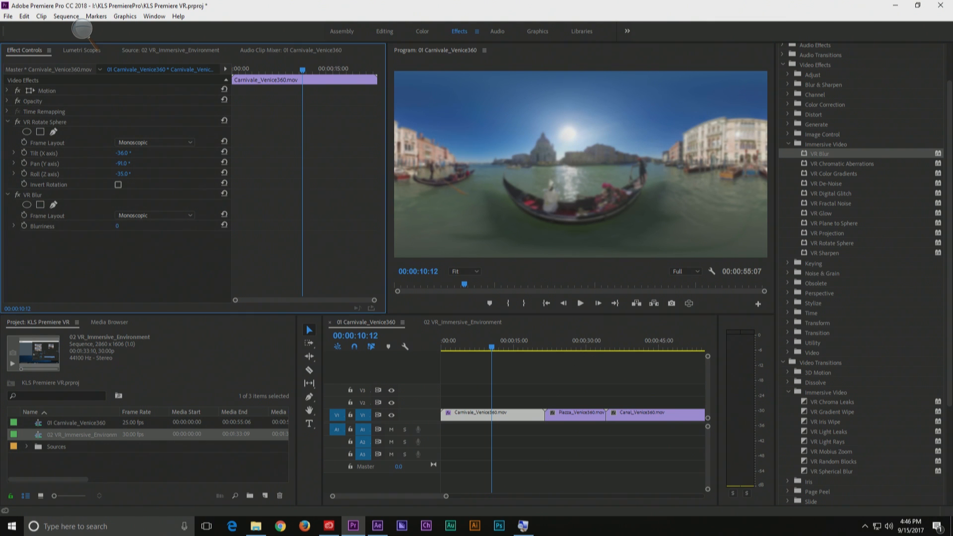
pyautogui.click(29, 193)
pyautogui.press('Delete')
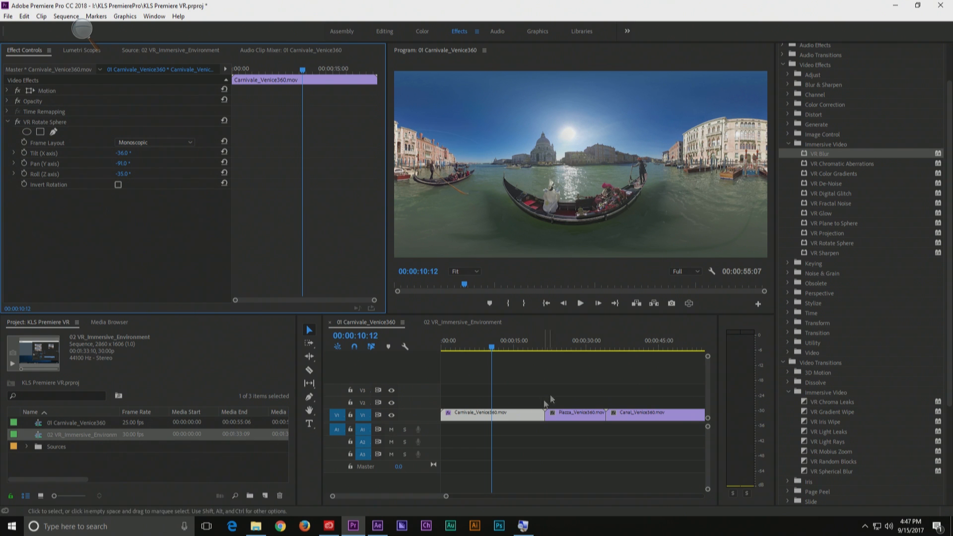
# Preview the Piazza_Venice360 clip in the VR display at about 00:00:25:09
pyautogui.moveTo(539, 342); pyautogui.dragTo(562, 340)
pyautogui.click(688, 303)
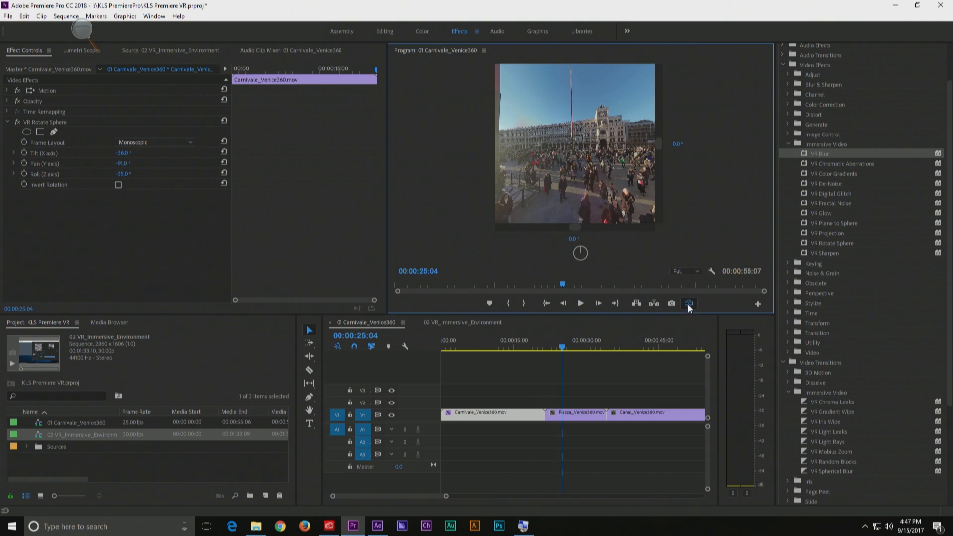
pyautogui.moveTo(563, 347)
pyautogui.mouseDown()
pyautogui.moveTo(541, 346)
pyautogui.moveTo(563, 347)
pyautogui.mouseUp()
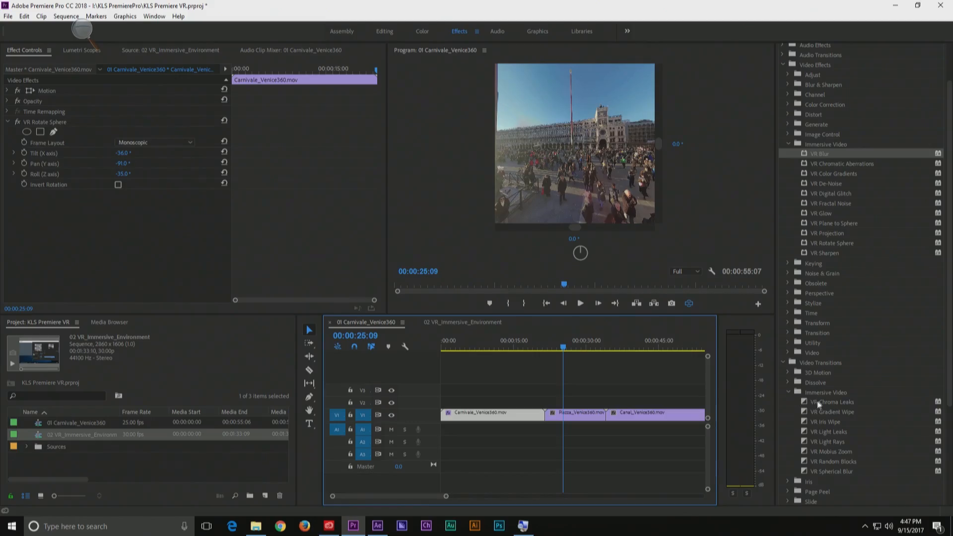
# Try a VR Chroma Leaks transition at the cut between the Carnivale and Piazza clips, check the cut, and delete the transition
pyautogui.moveTo(815, 401); pyautogui.dragTo(545, 417)
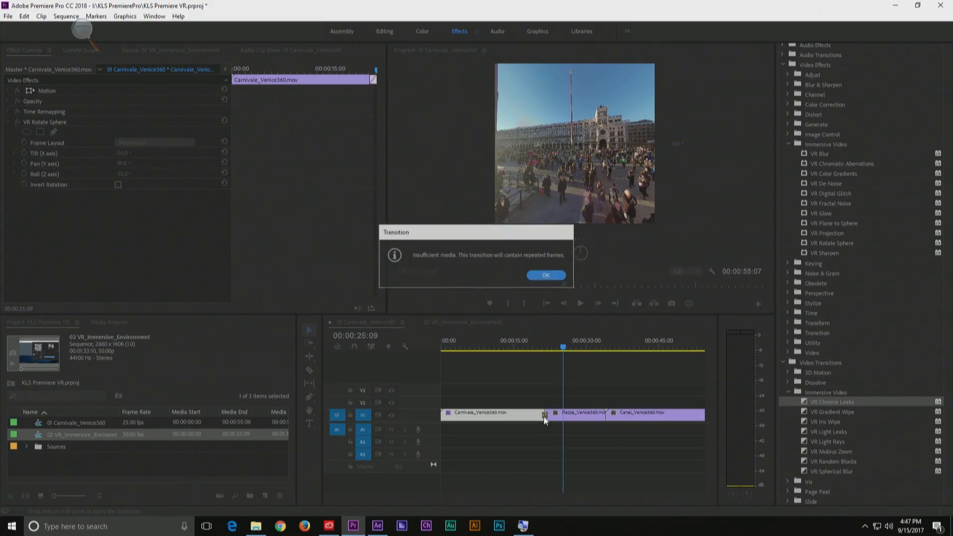
pyautogui.click(546, 276)
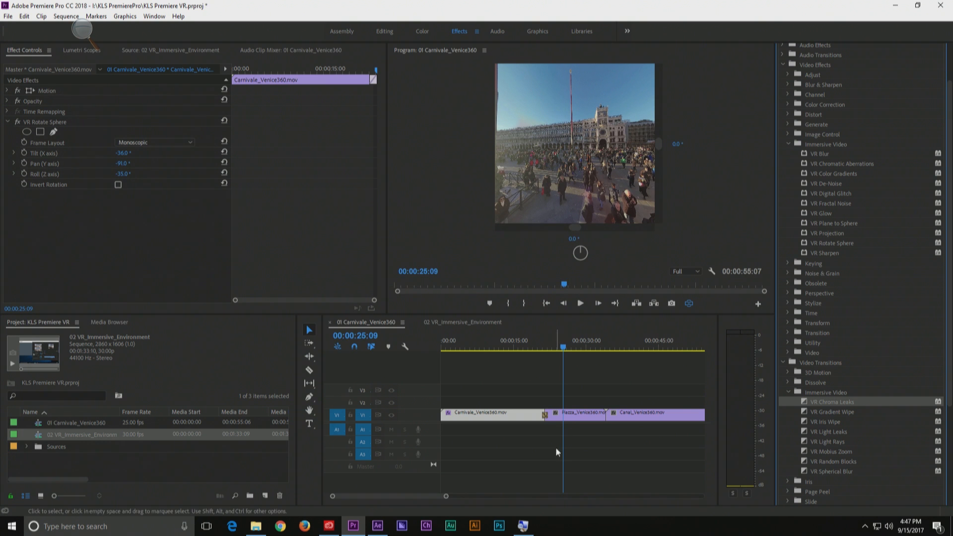
pyautogui.moveTo(556, 335); pyautogui.dragTo(542, 342)
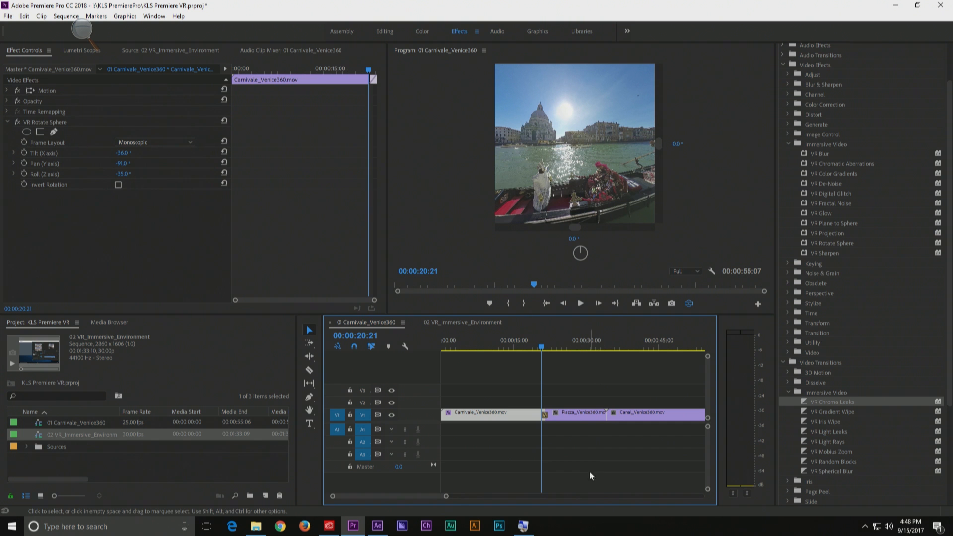
pyautogui.click(546, 415)
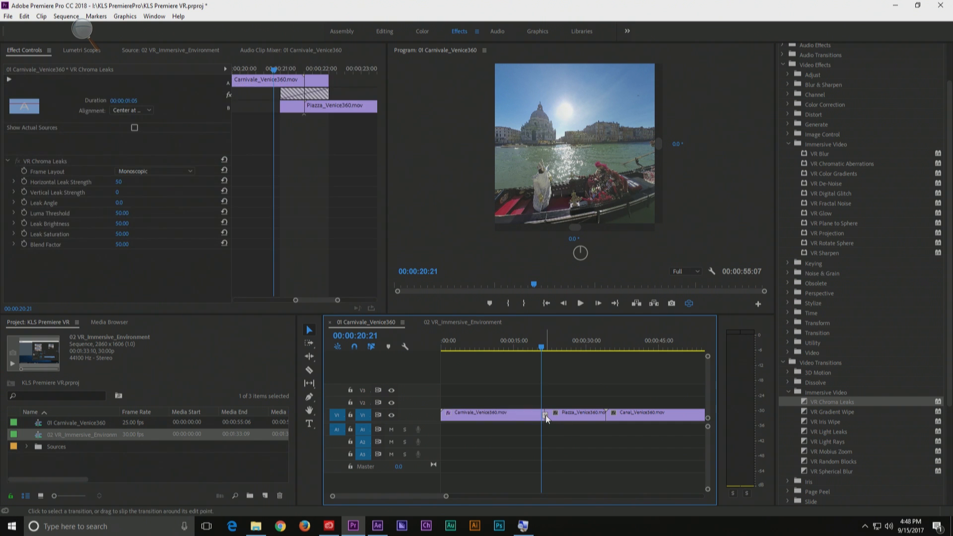
pyautogui.press('Delete')
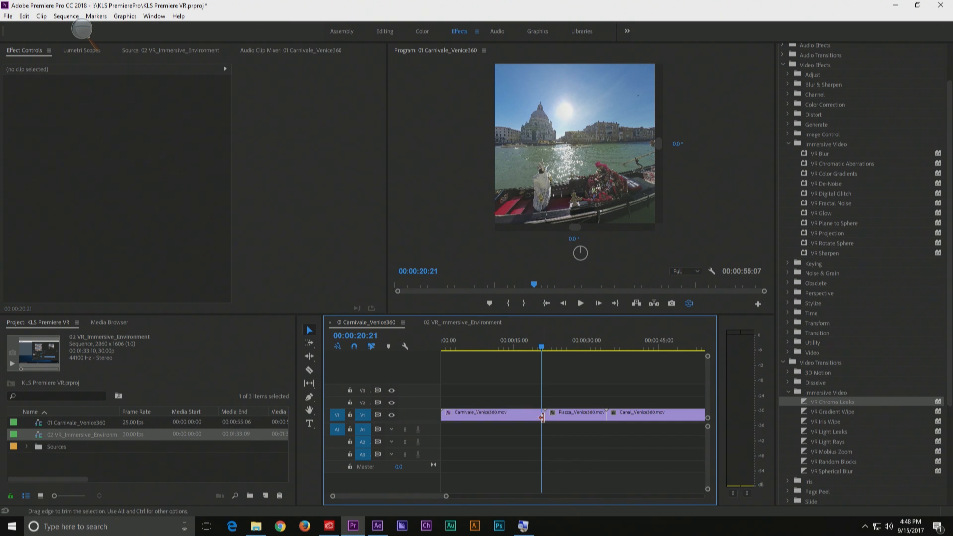
# Ripple trim the cut between the Carnivale and Piazza clips to gain handles, and apply the VR Chroma Leaks transition there
pyautogui.press('alt')
pyautogui.moveTo(542, 416)
pyautogui.mouseDown()
pyautogui.moveTo(533, 415)
pyautogui.moveTo(549, 420)
pyautogui.mouseUp()
pyautogui.moveTo(805, 402); pyautogui.dragTo(535, 418)
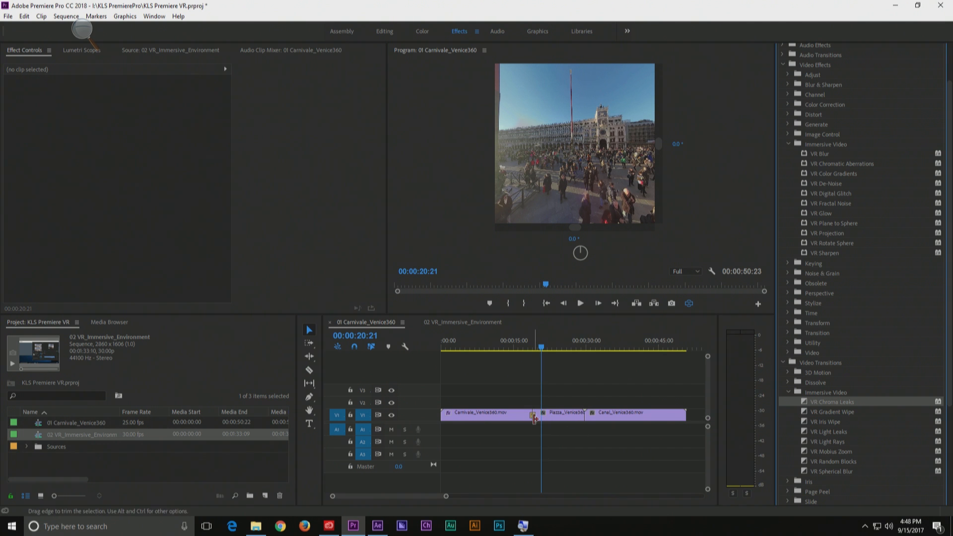
# Scrub through the VR Chroma Leaks transition in the VR display and in the flat view, ending at 00:00:20:03
pyautogui.press('=')
pyautogui.press('=')
pyautogui.press('=')
pyautogui.press('=')
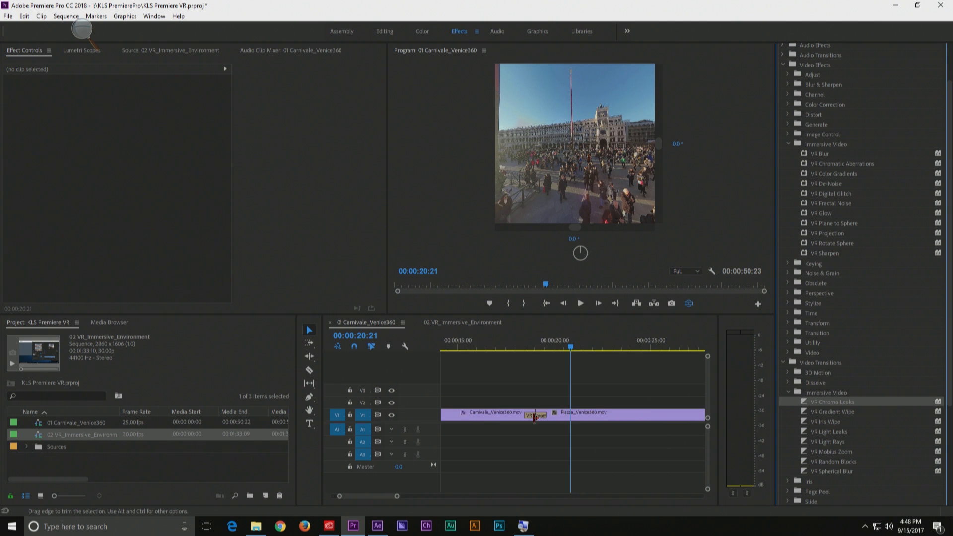
pyautogui.moveTo(359, 496); pyautogui.dragTo(357, 495)
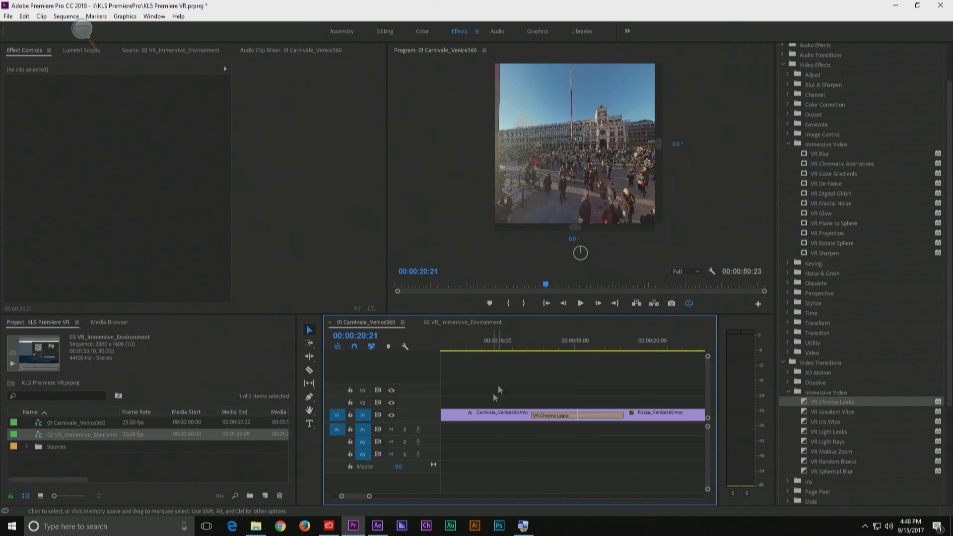
pyautogui.moveTo(562, 350); pyautogui.dragTo(613, 335)
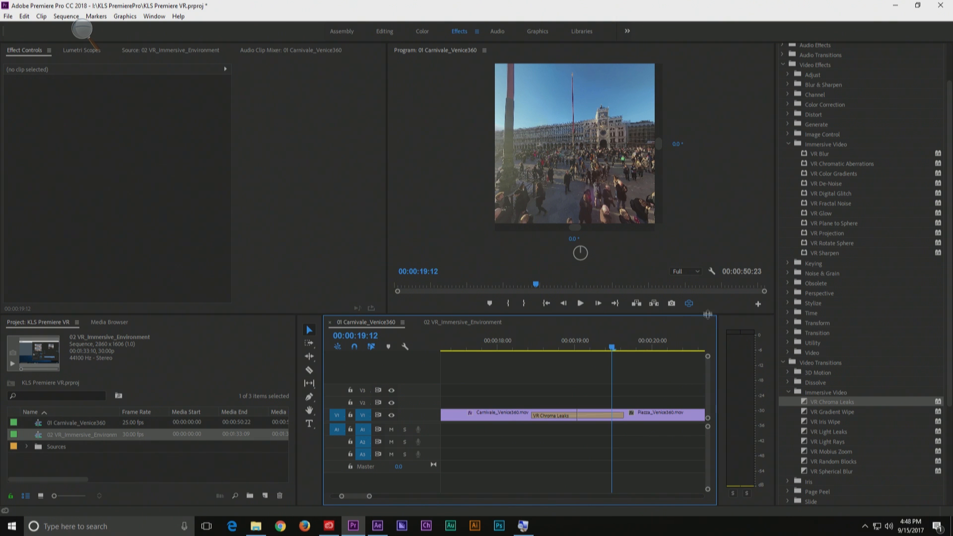
pyautogui.click(689, 305)
pyautogui.click(690, 304)
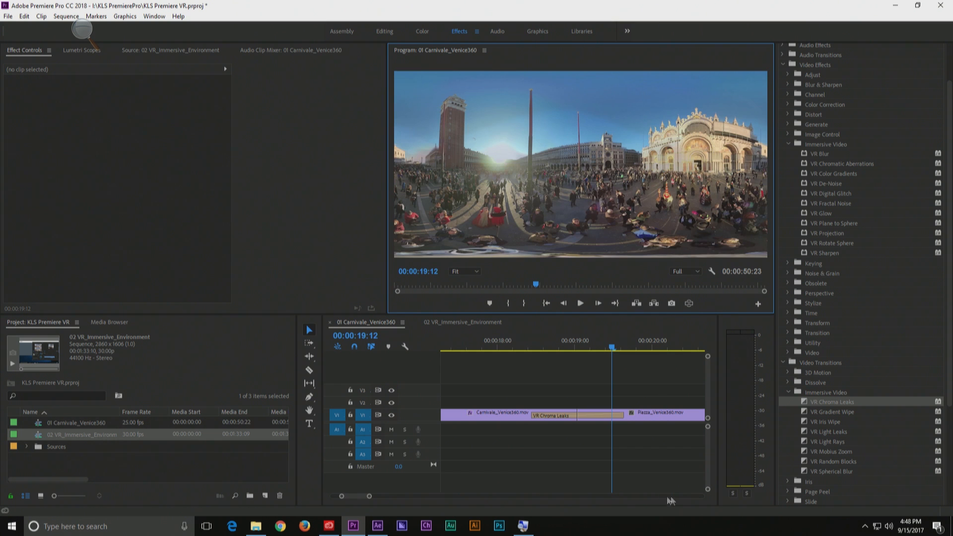
pyautogui.moveTo(519, 344); pyautogui.dragTo(662, 340)
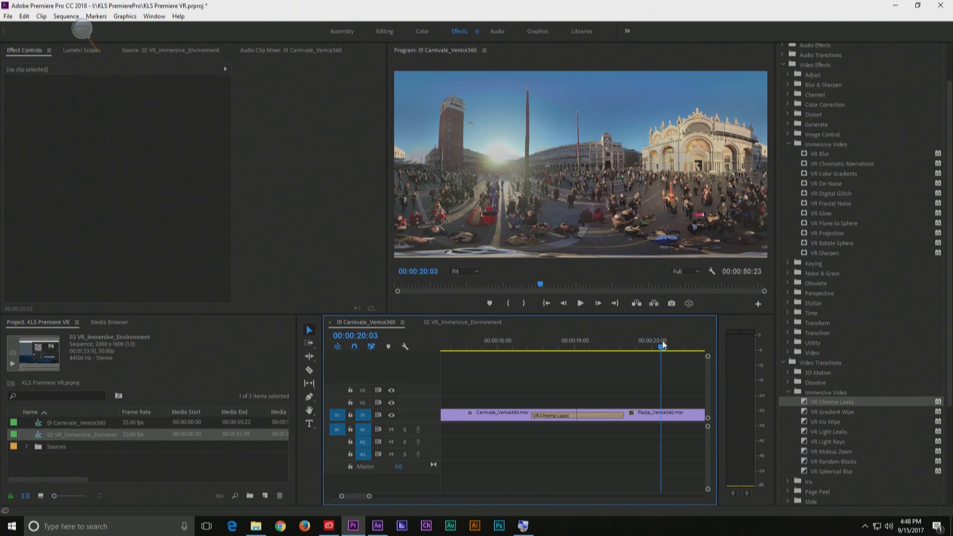
# Apply VR Rotate Sphere to the Piazza_Venice360 clip, set Pan (Y axis) to 79.0°, and check both sides of the cut
pyautogui.click(672, 417)
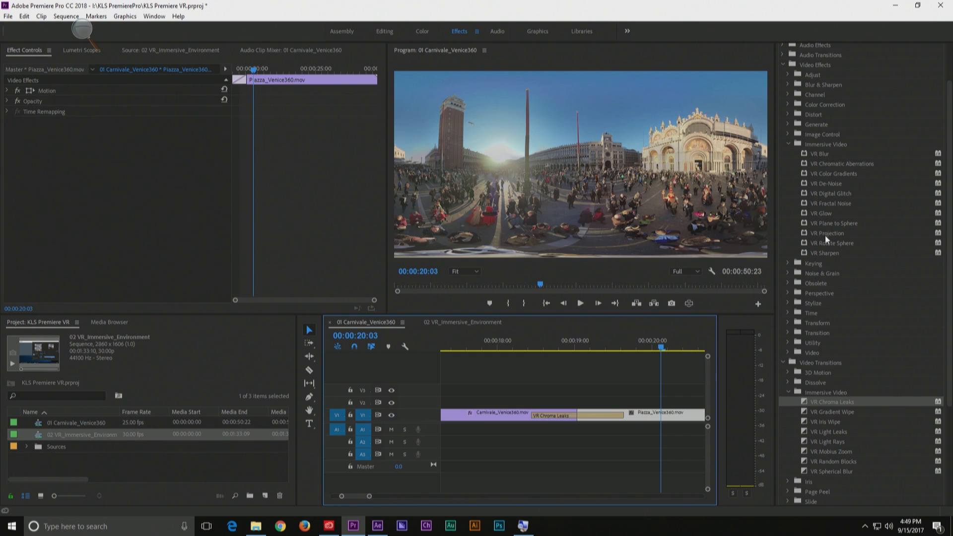
pyautogui.moveTo(818, 243); pyautogui.dragTo(659, 420)
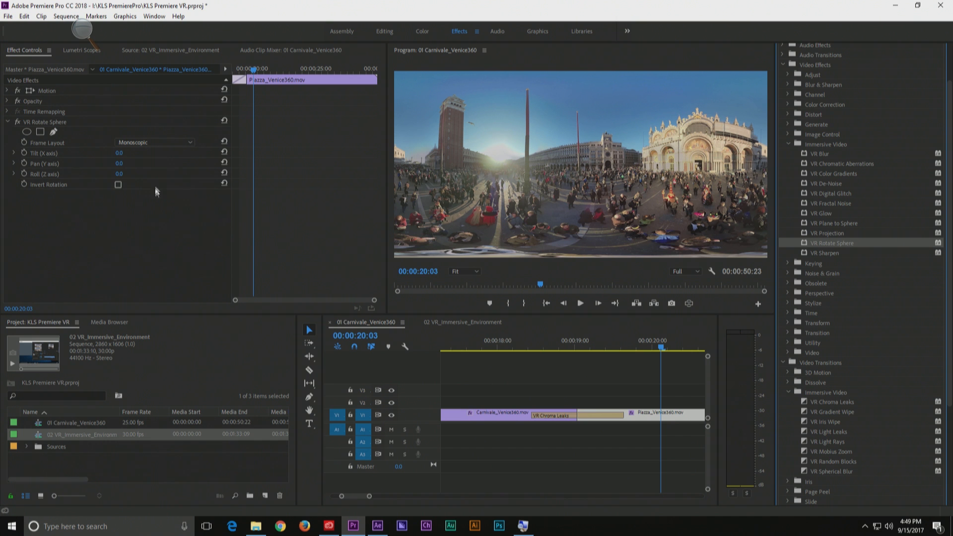
pyautogui.moveTo(119, 163); pyautogui.dragTo(159, 164)
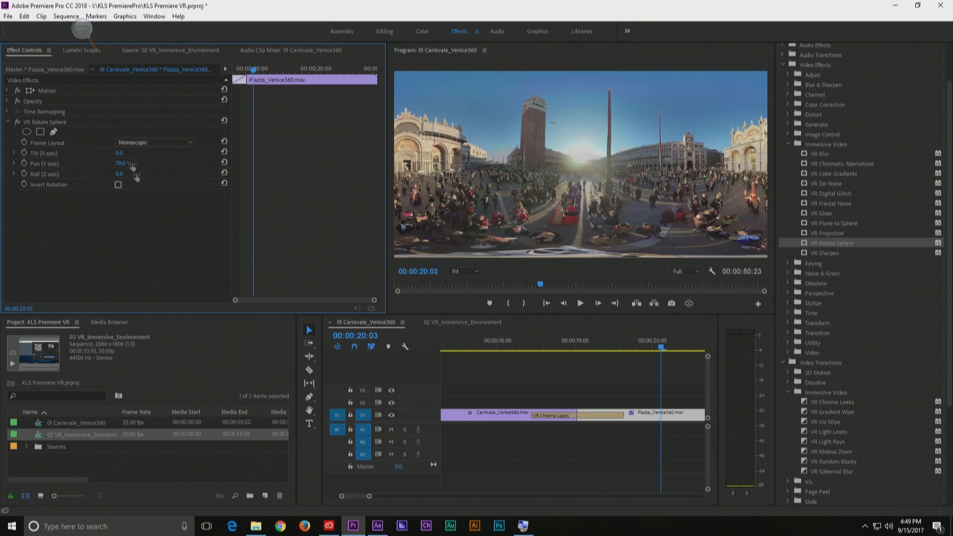
pyautogui.click(506, 342)
pyautogui.click(639, 346)
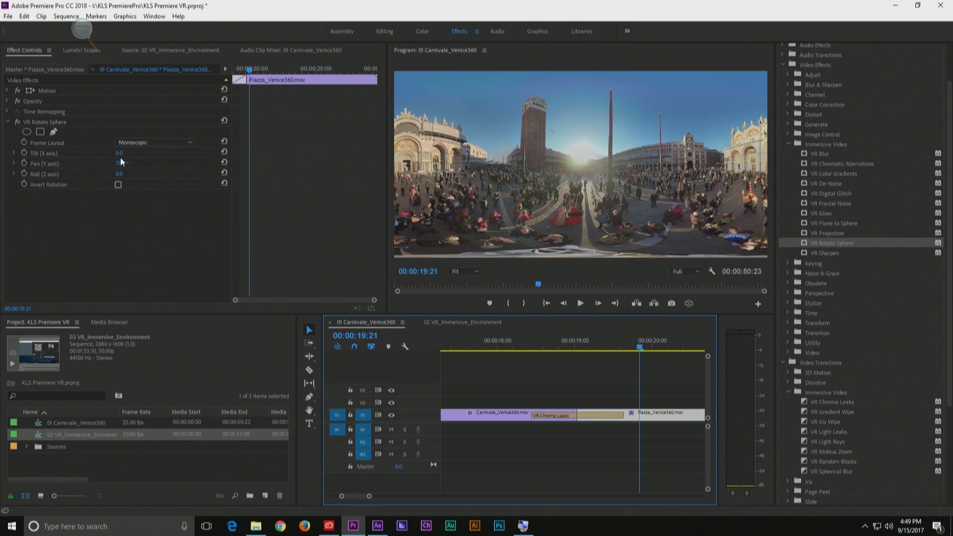
# Set VR Rotate Sphere's Tilt (X axis) to -12.0° and compare the shots before and after the transition
pyautogui.moveTo(118, 152); pyautogui.dragTo(111, 153)
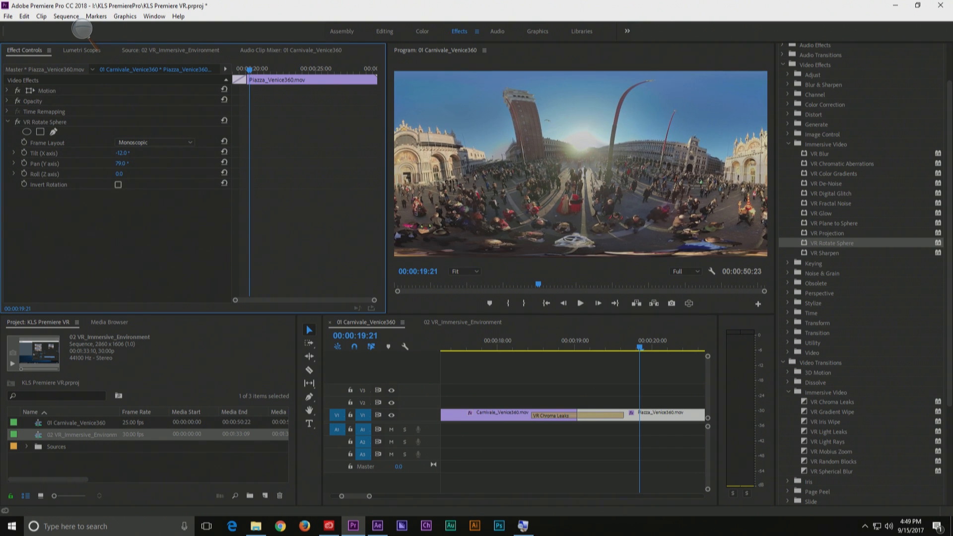
pyautogui.click(495, 349)
pyautogui.click(659, 348)
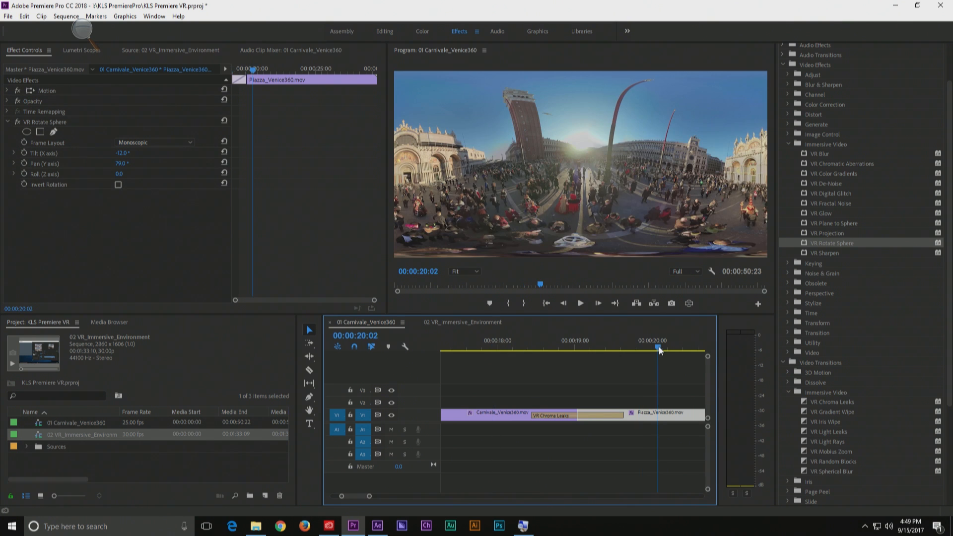
pyautogui.click(534, 348)
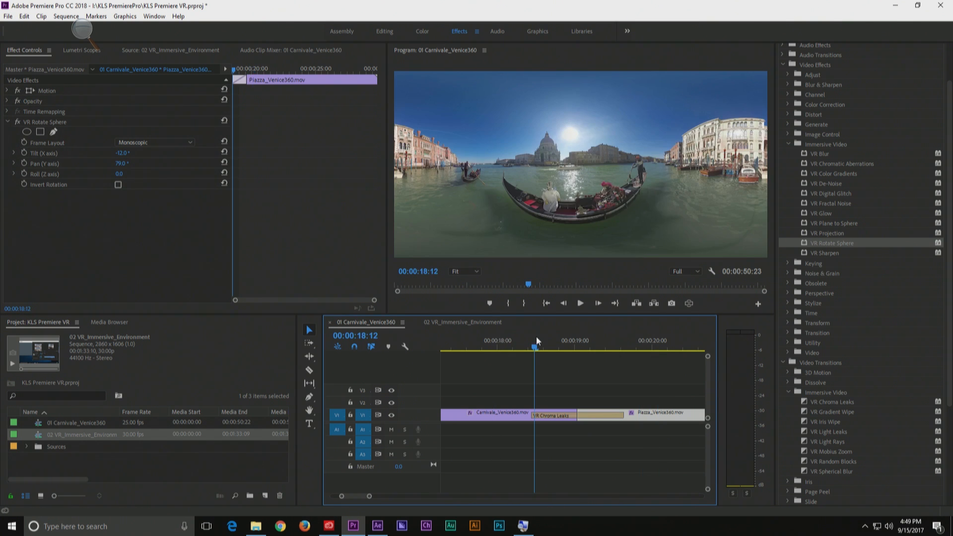
# Turn on the VR display for the program view and check its settings for the Monitor Ambisonics option
pyautogui.click(687, 303)
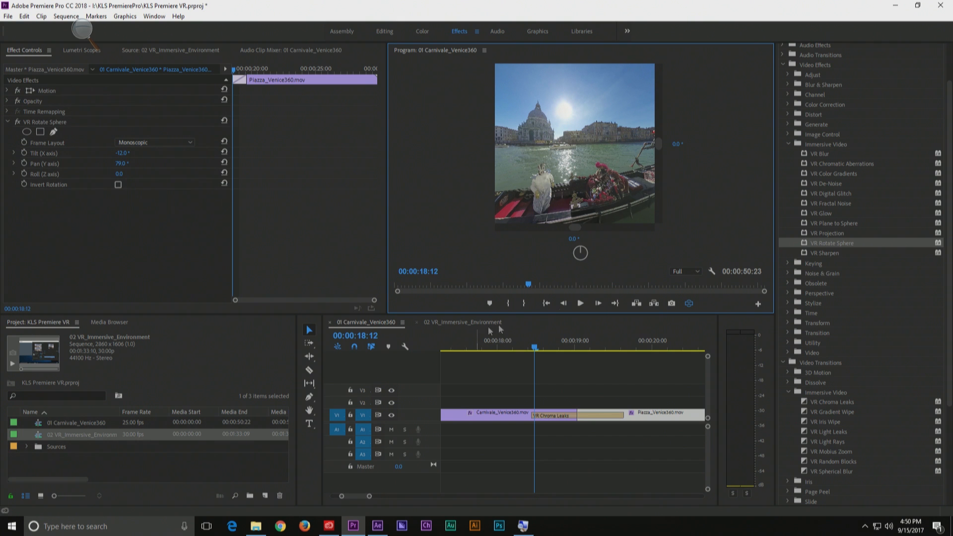
pyautogui.click(711, 272)
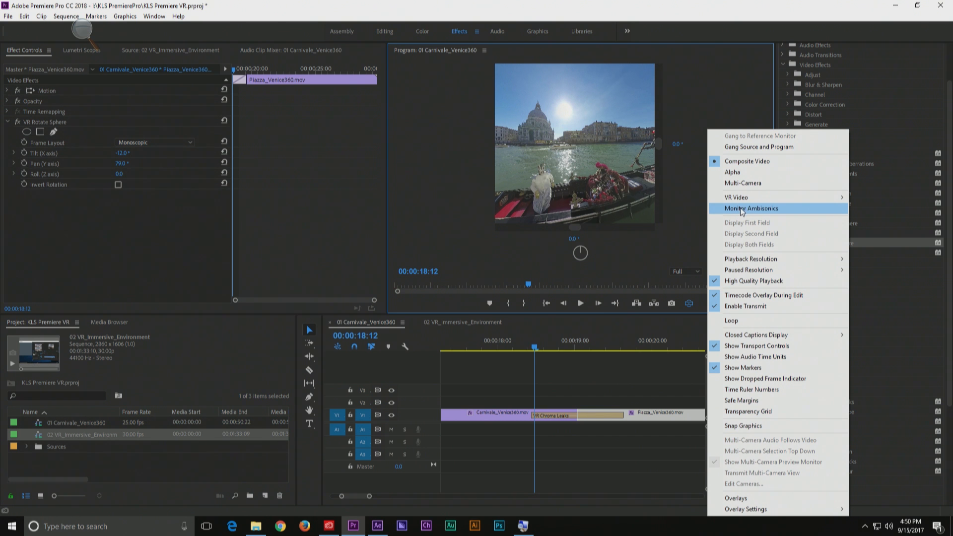
pyautogui.click(63, 467)
# Expand the Sources bin and look through its clips
pyautogui.click(26, 446)
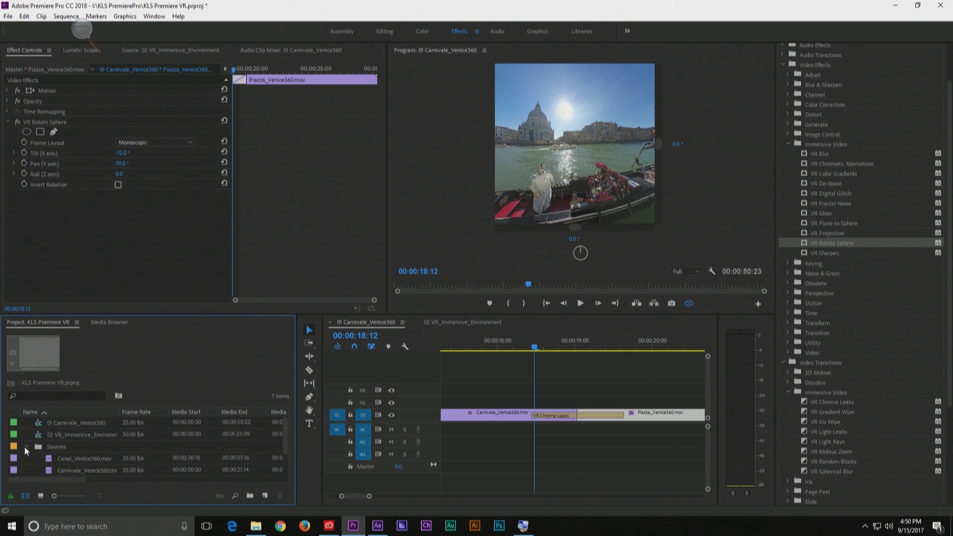
pyautogui.scroll(-1, 96, 445)
pyautogui.scroll(-1, 158, 467)
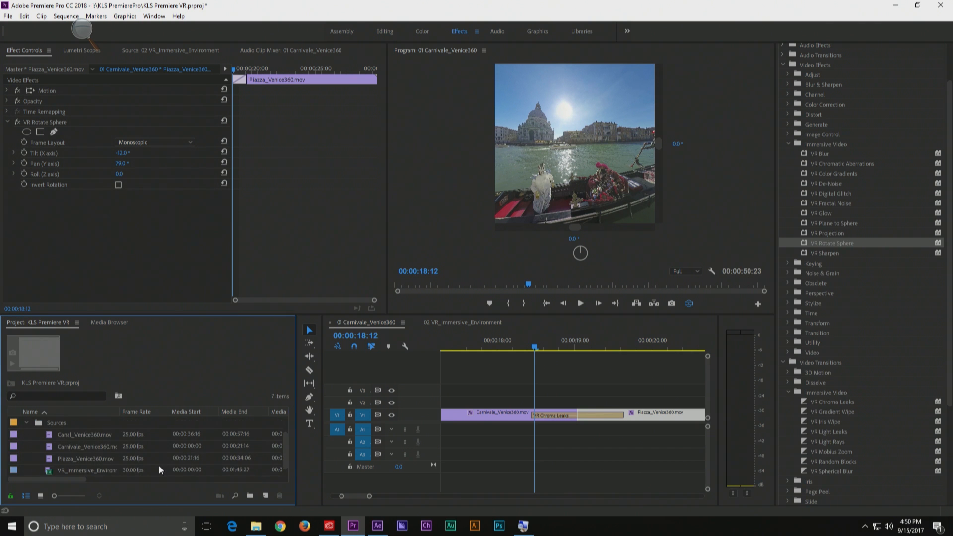
pyautogui.scroll(1, 159, 463)
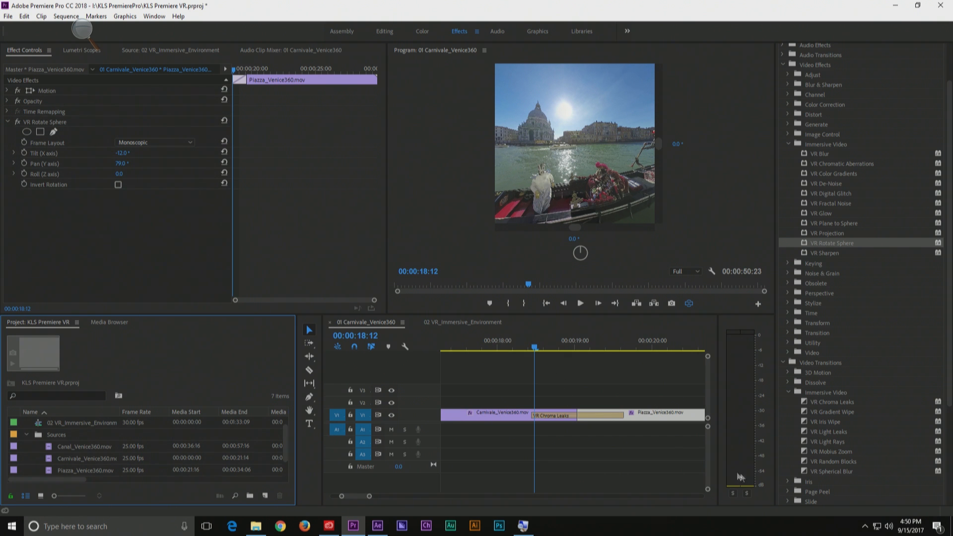
# Create a new sequence from the VR Monoscopic 29.97 preset "3840x1920 - Ambisonics" after reading the preset's audio preferences note
pyautogui.click(266, 497)
pyautogui.click(291, 367)
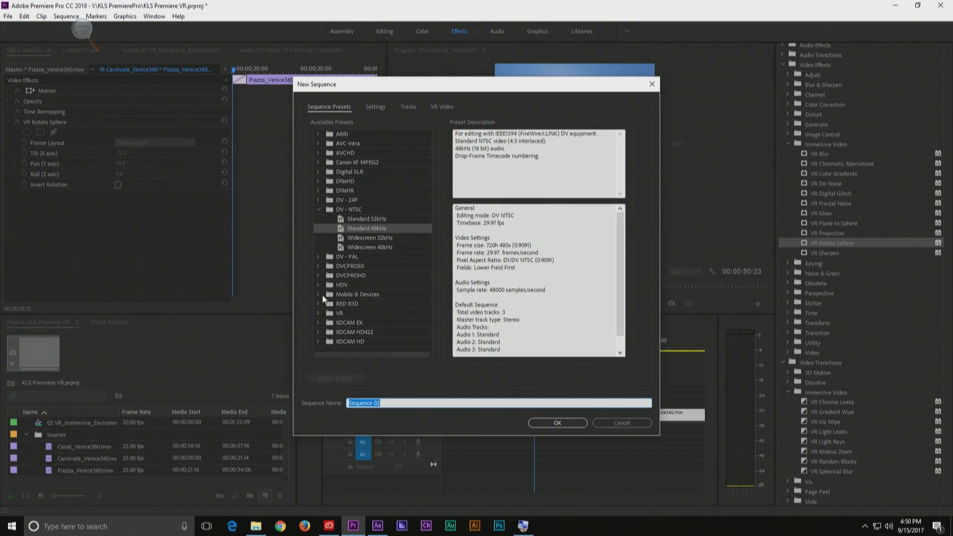
pyautogui.click(317, 312)
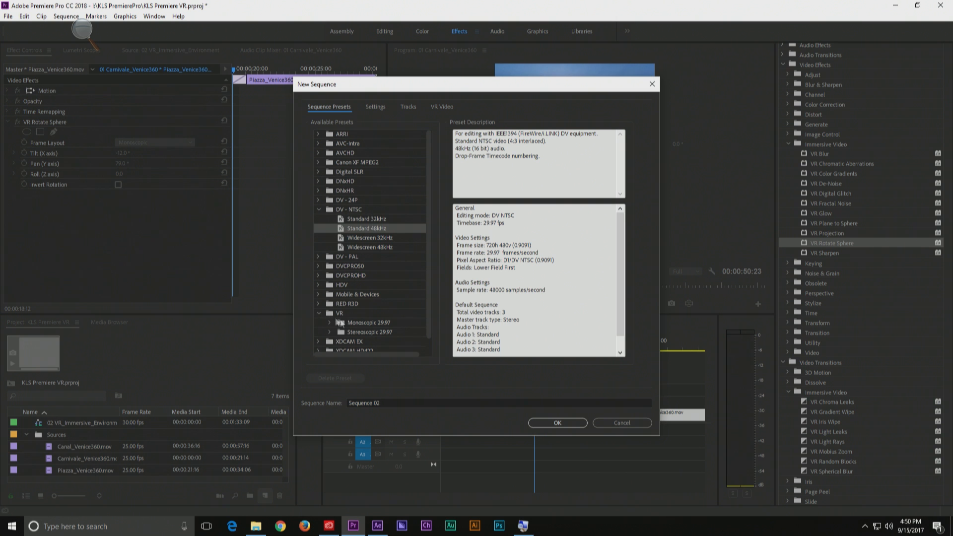
pyautogui.click(329, 322)
pyautogui.scroll(-1, 381, 313)
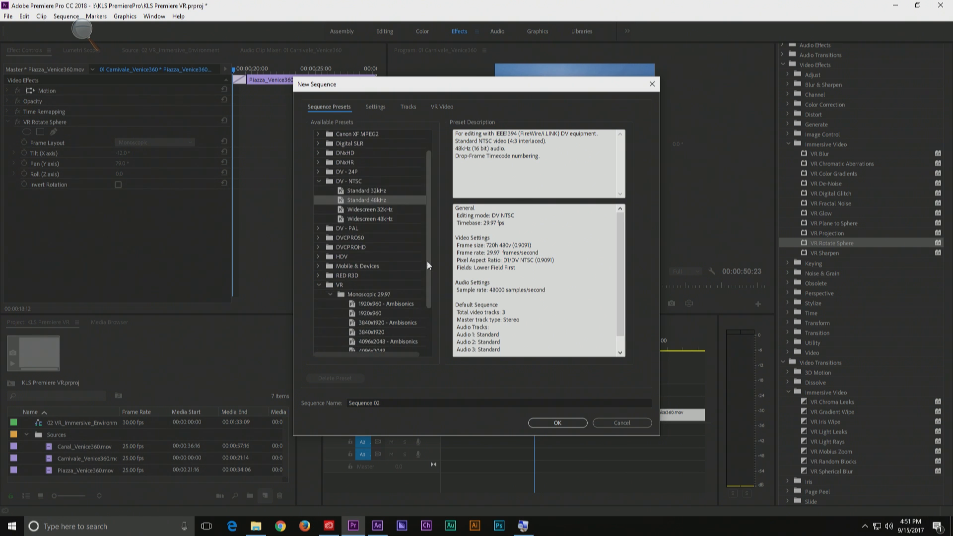
pyautogui.moveTo(427, 260); pyautogui.dragTo(430, 309)
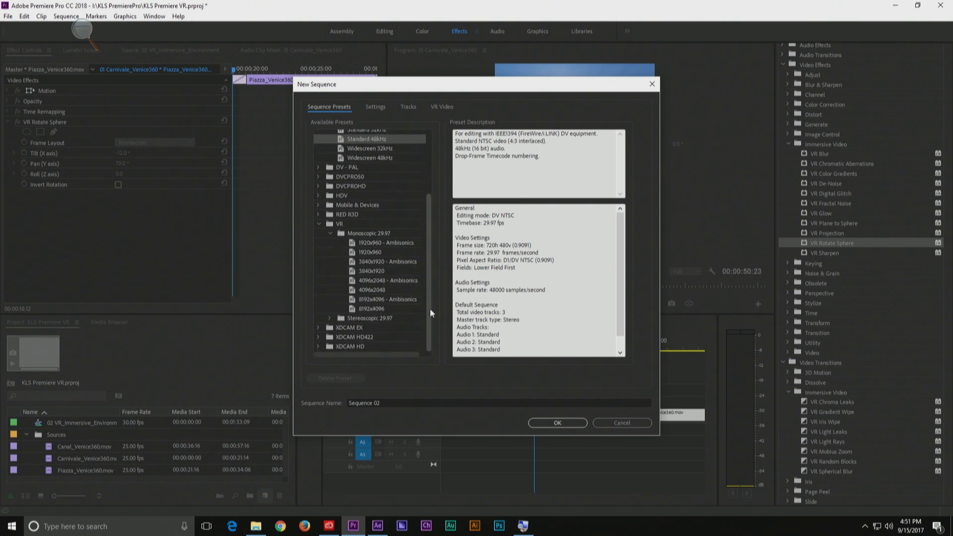
pyautogui.click(362, 261)
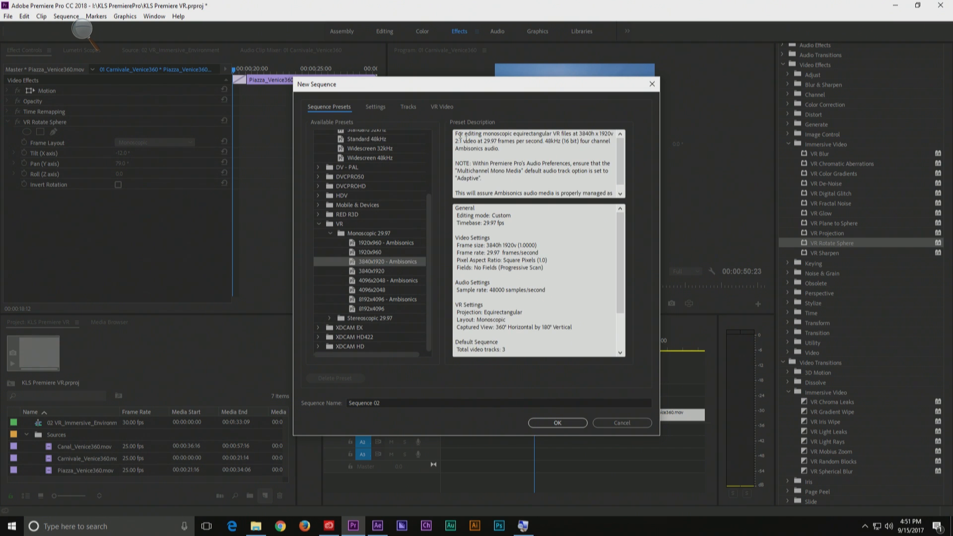
pyautogui.moveTo(455, 161); pyautogui.dragTo(573, 173)
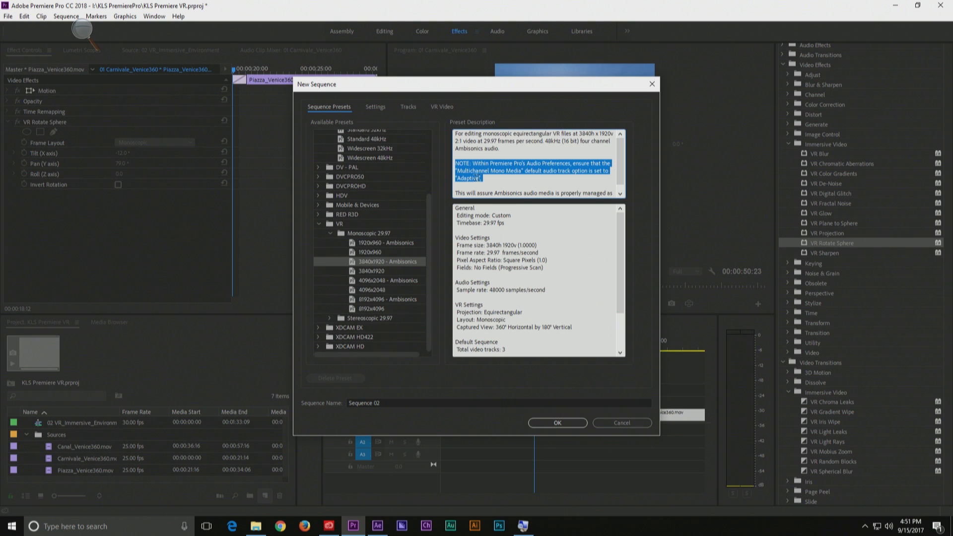
pyautogui.scroll(-1, 513, 177)
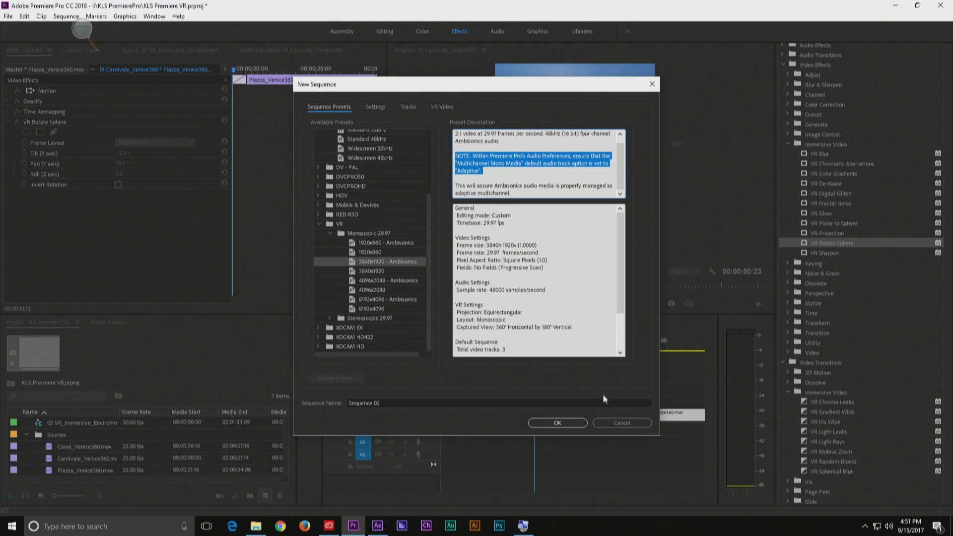
pyautogui.click(549, 424)
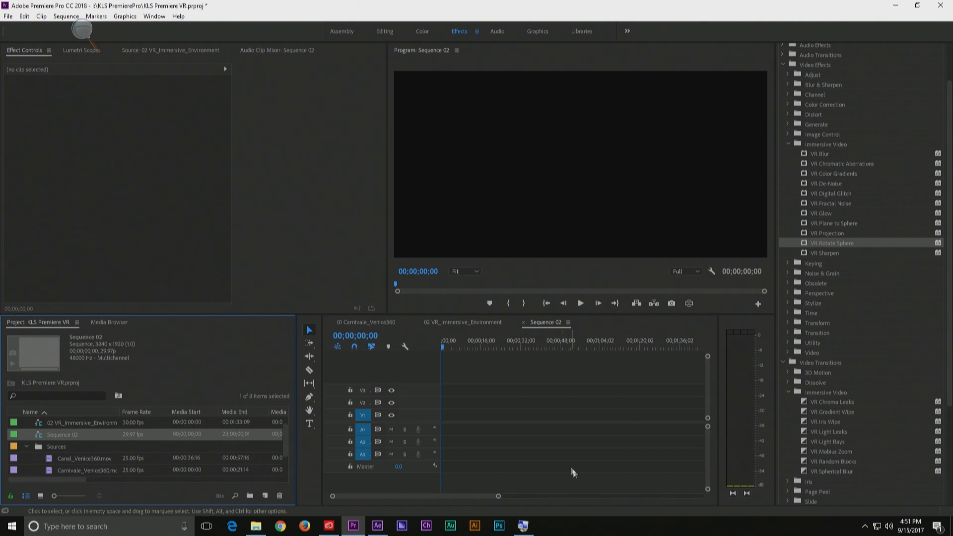
# Look at the export options for the new sequence, and return to the 01 Carnivale_Venice360 sequence
pyautogui.click(8, 17)
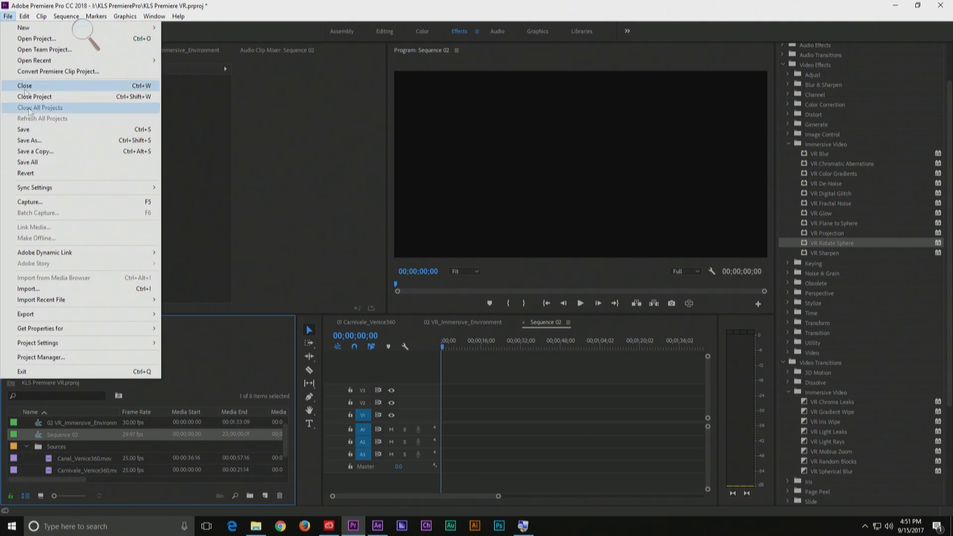
pyautogui.moveTo(122, 314)
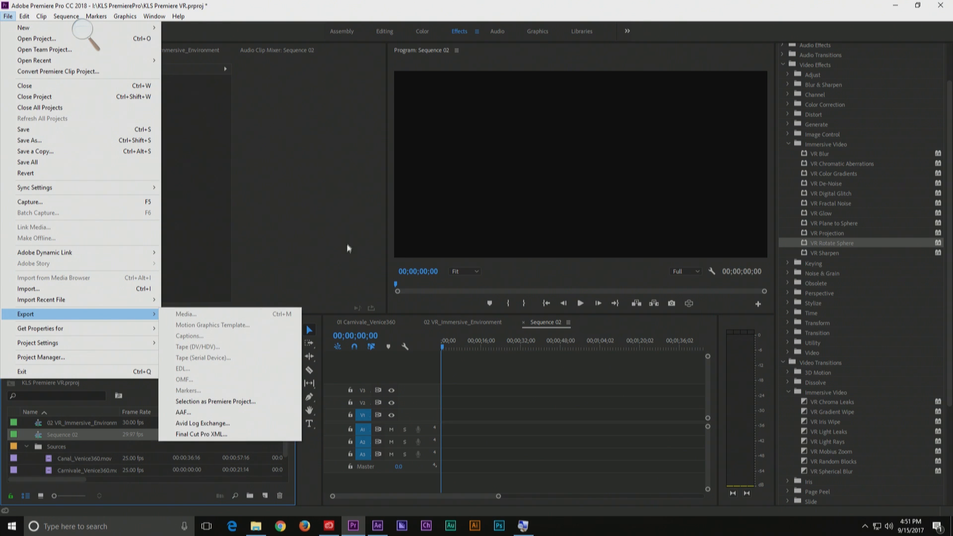
pyautogui.click(368, 300)
pyautogui.click(368, 322)
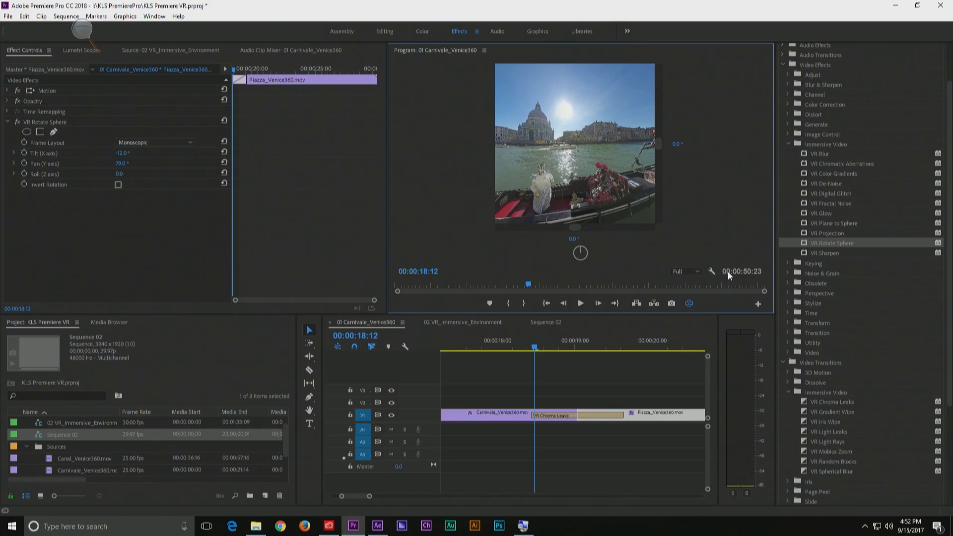
# Review the program view's display settings, and show the 02 VR_Immersive_Environment source
pyautogui.rightClick(708, 271)
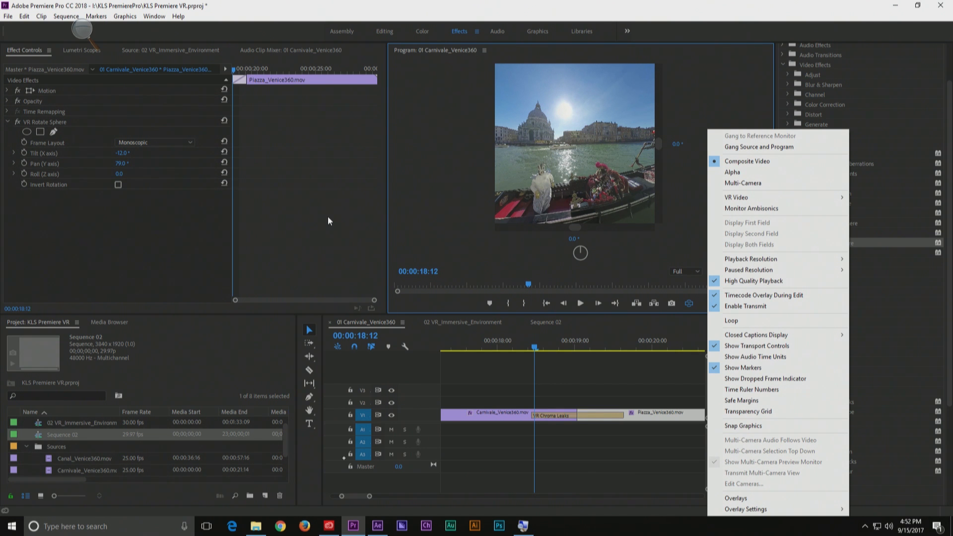
pyautogui.click(465, 200)
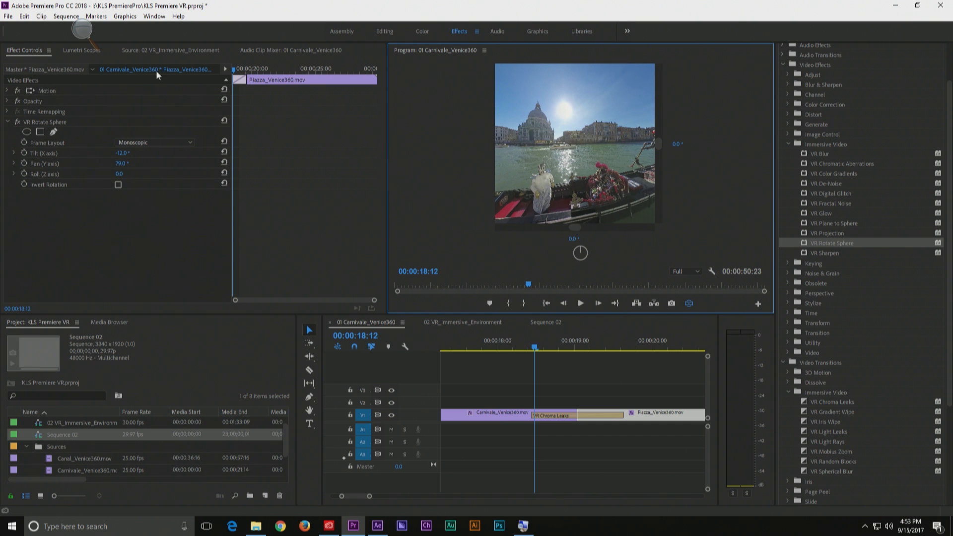
pyautogui.click(132, 49)
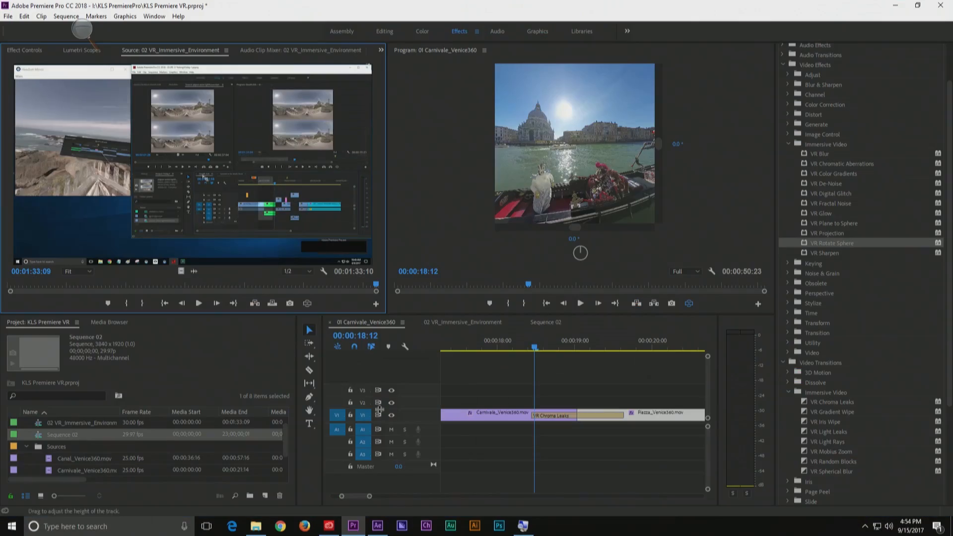
# Switch to After Effects and show the VR Comp Editor for the Venice360 composition
pyautogui.click(377, 527)
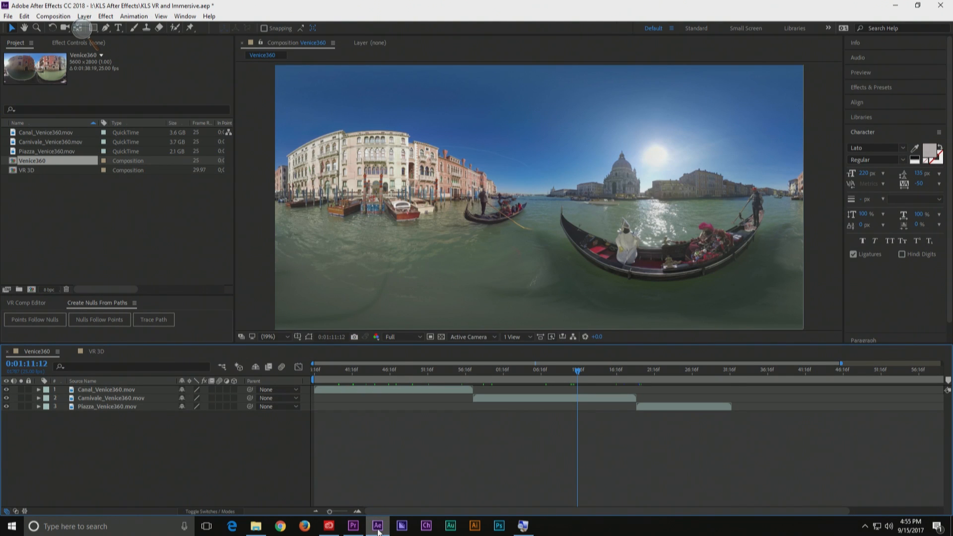
pyautogui.click(31, 304)
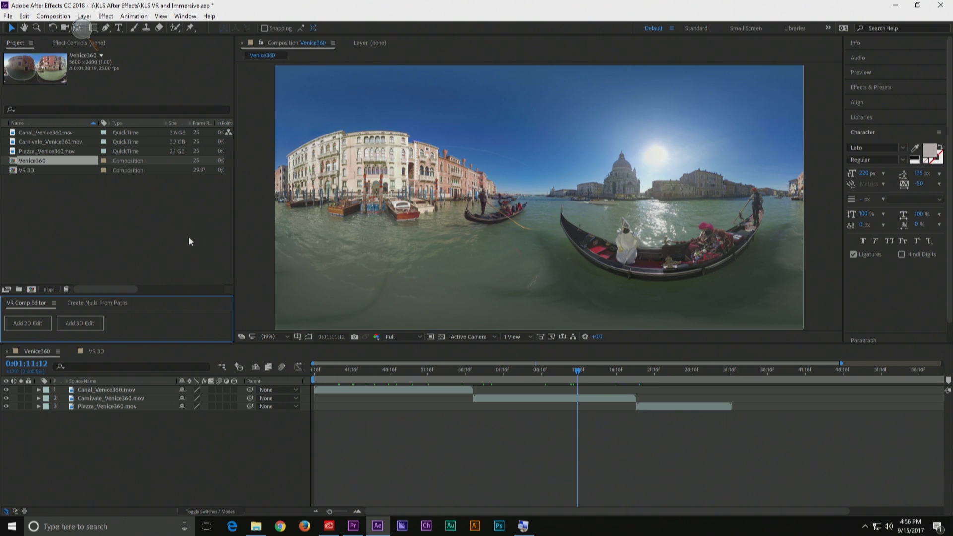
# Extract a cubemap from the Venice360 composition with conversion resolution Medium, and close the extraction dialog
pyautogui.click(79, 391)
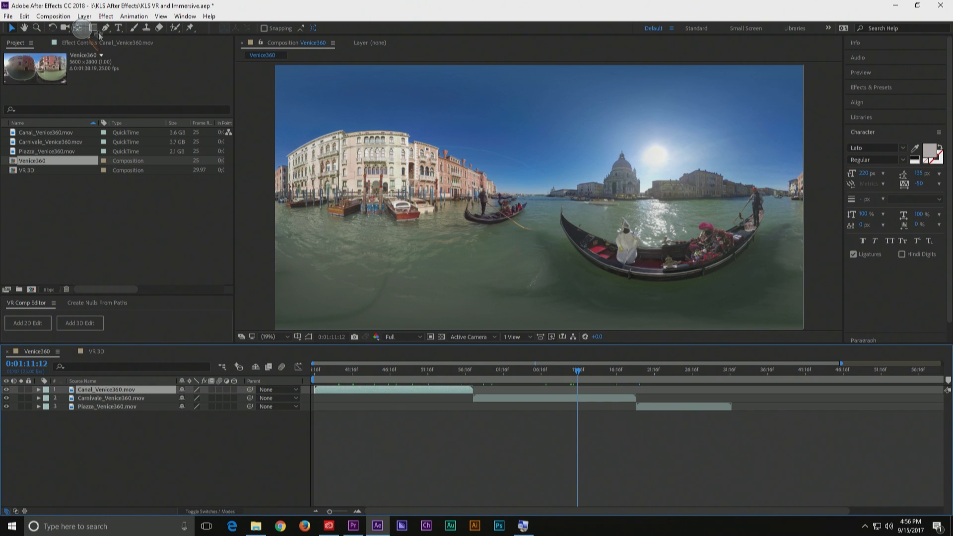
pyautogui.click(39, 18)
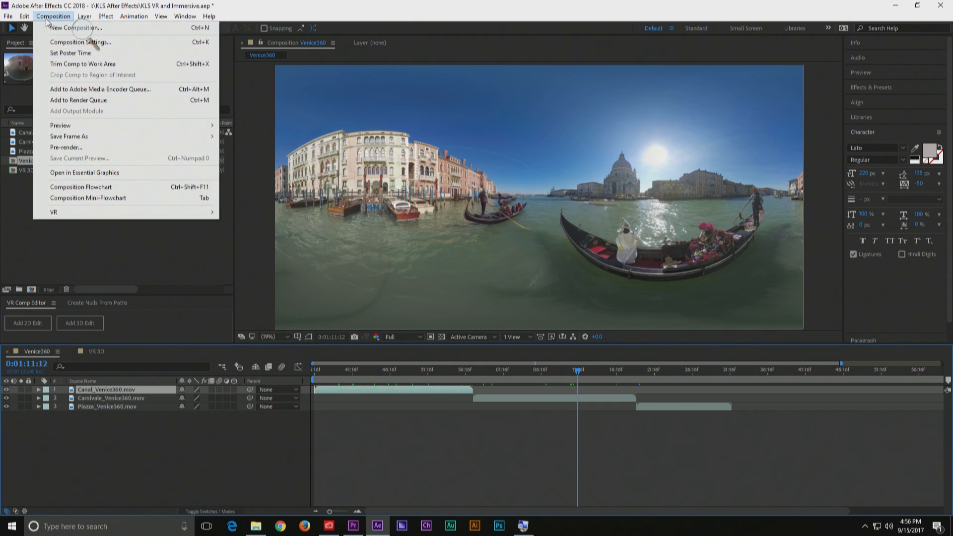
pyautogui.moveTo(71, 214)
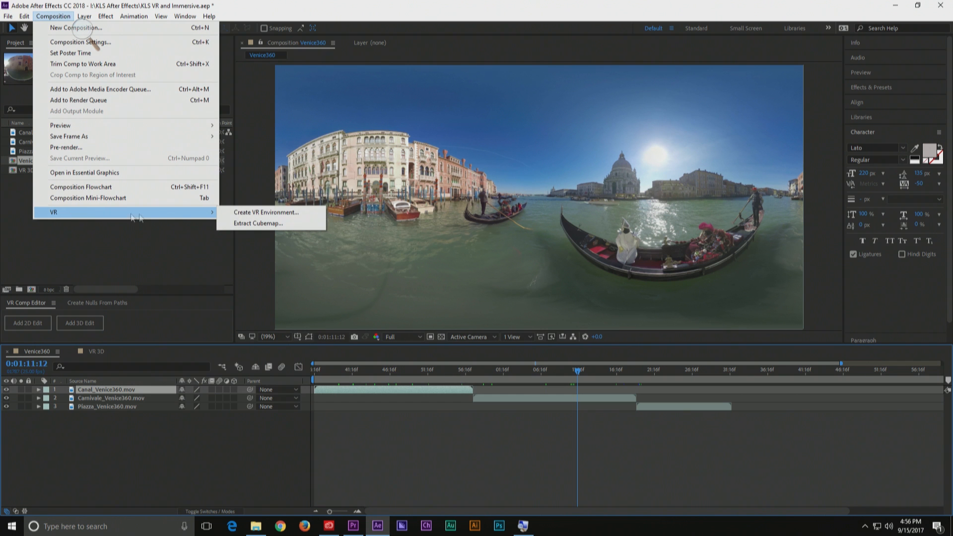
pyautogui.click(245, 227)
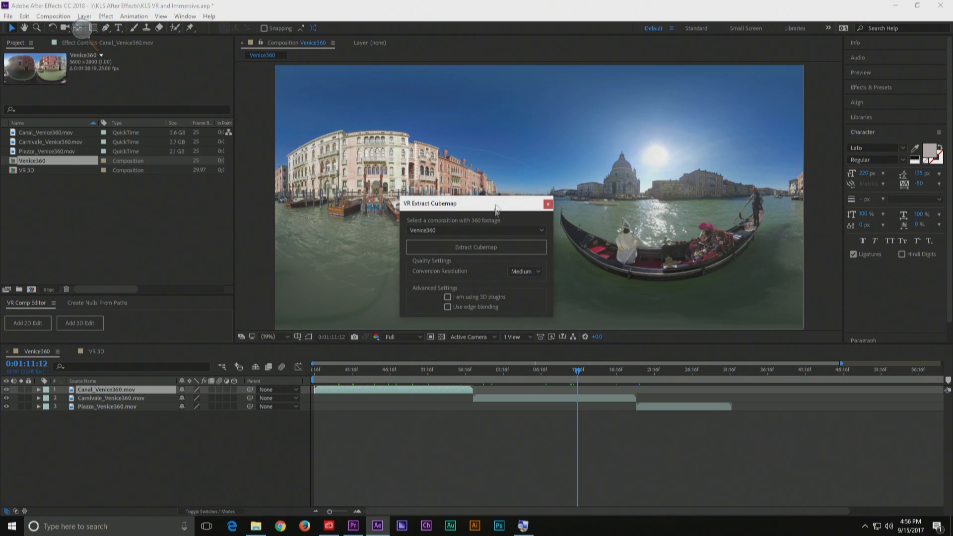
pyautogui.click(539, 272)
pyautogui.click(484, 266)
pyautogui.click(472, 248)
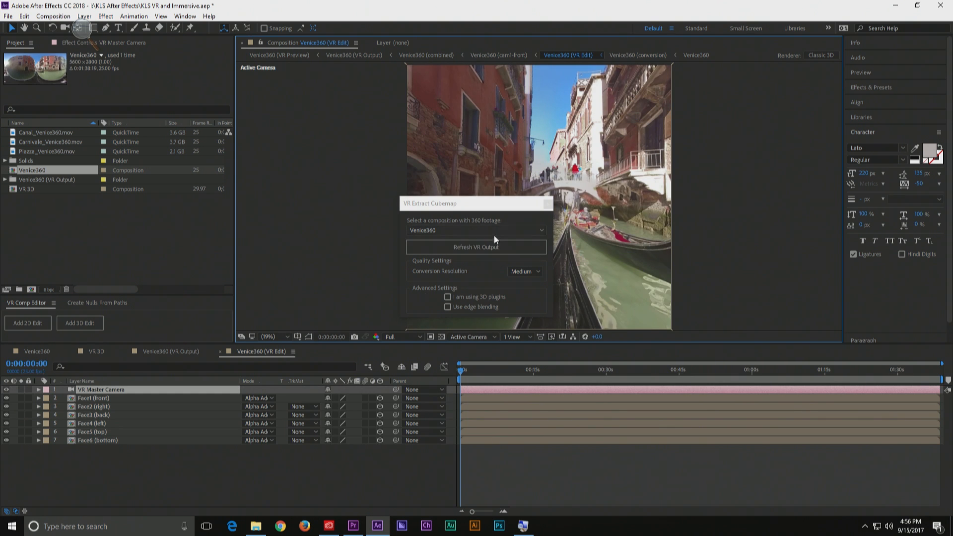
pyautogui.click(547, 204)
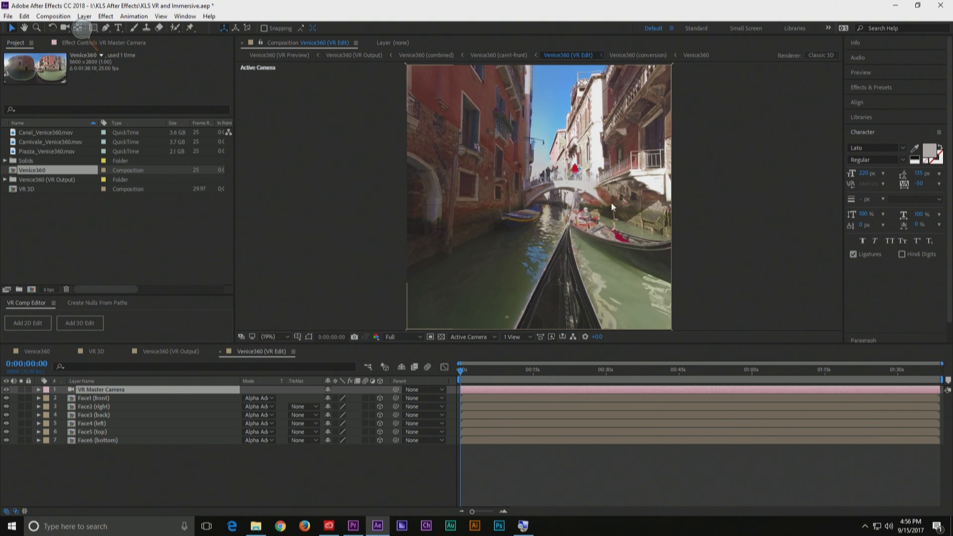
# Show the Venice360 (VR Edit) cubemap from Custom View 1, orbit around the cube, and open the Venice360 (conversion) composition
pyautogui.click(494, 337)
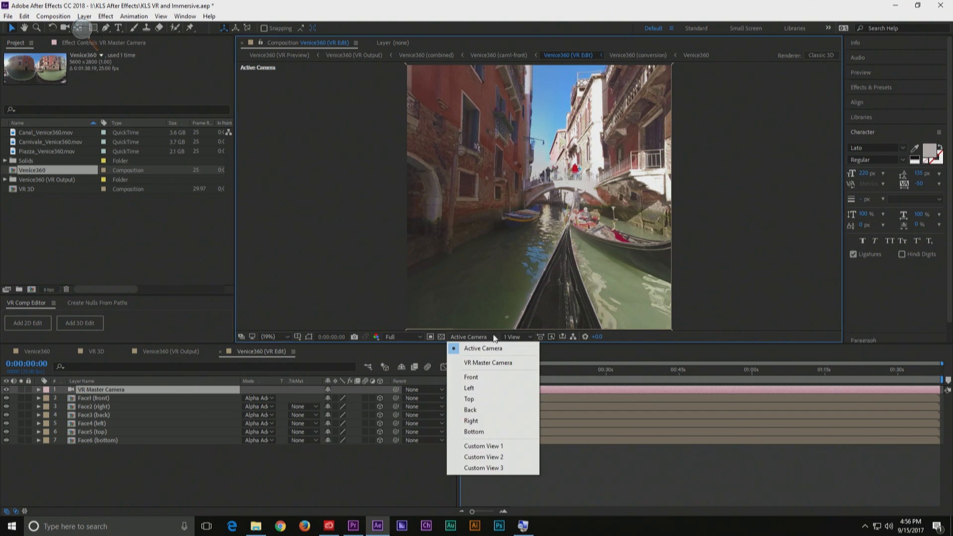
pyautogui.click(495, 446)
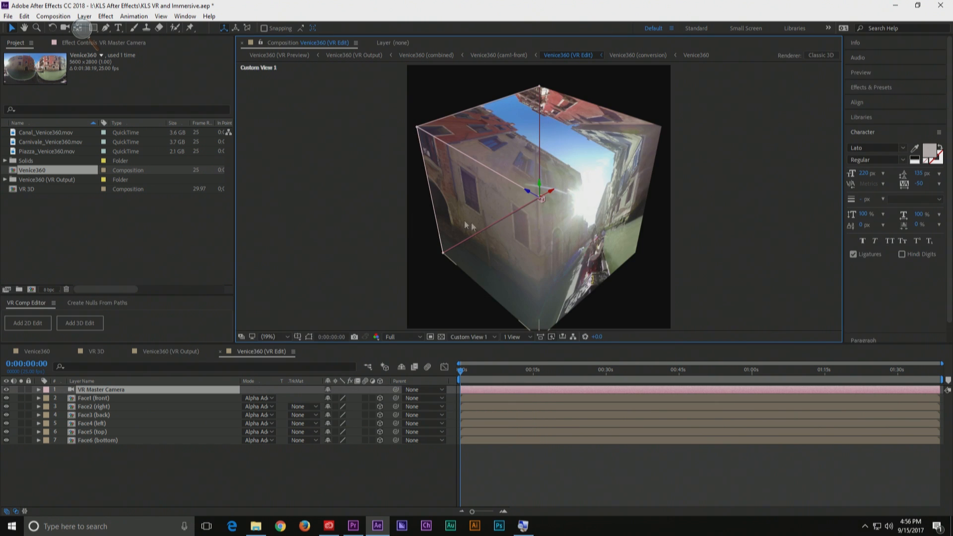
pyautogui.click(592, 208)
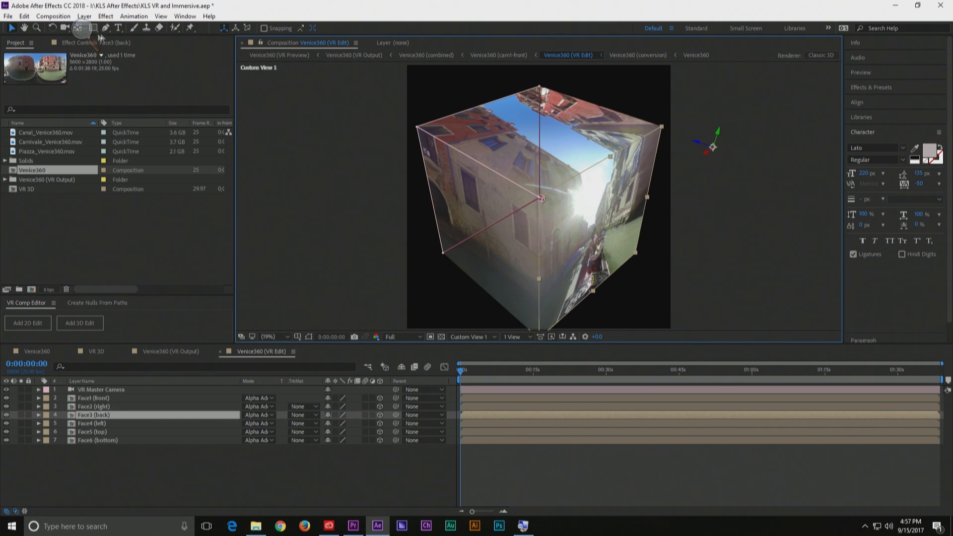
pyautogui.click(64, 27)
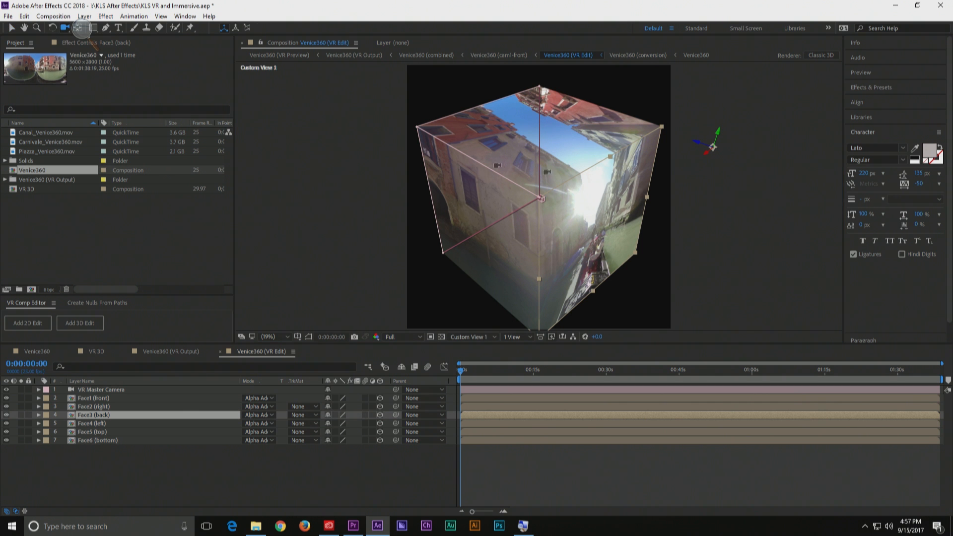
pyautogui.moveTo(564, 195); pyautogui.dragTo(555, 343)
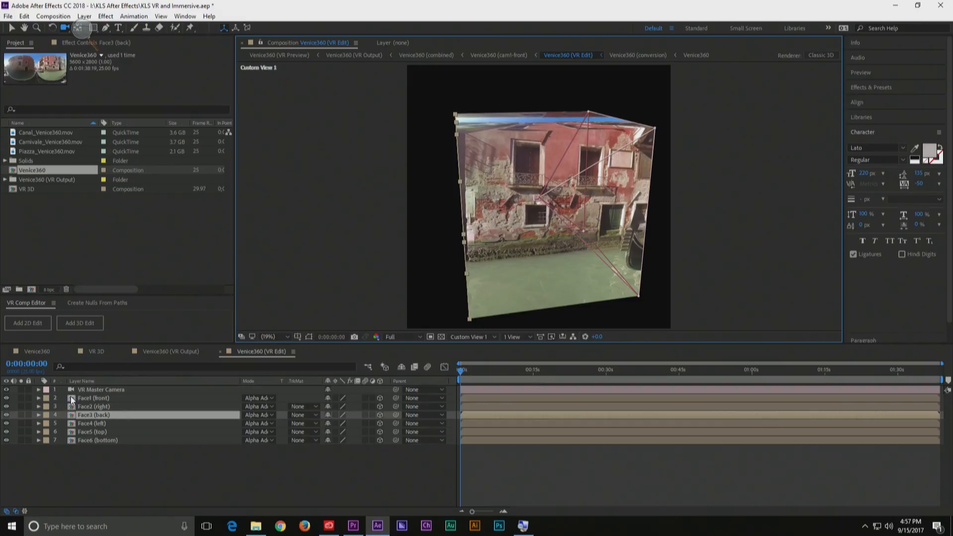
pyautogui.doubleClick(70, 396)
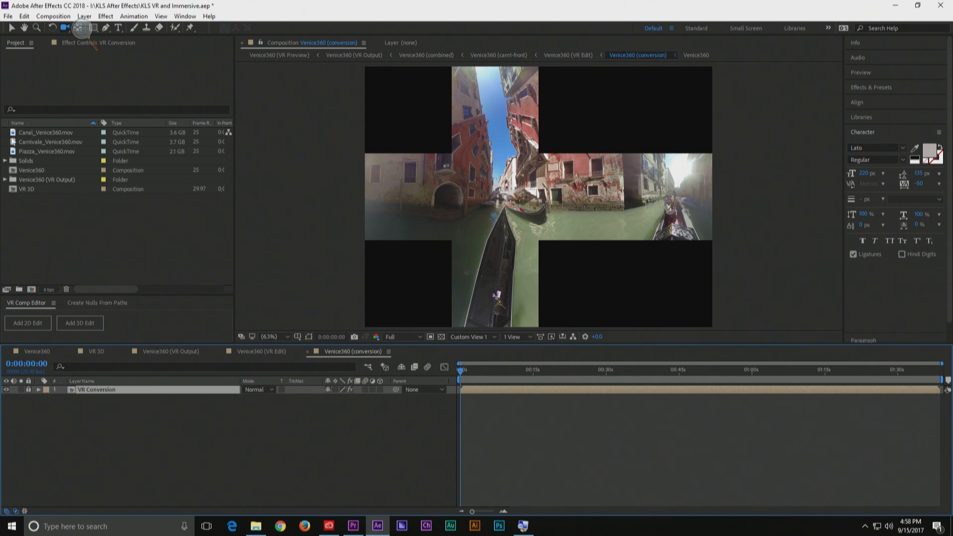
# Create a new composition from Carnivale_Venice360.mov and look over the available VR composition commands
pyautogui.moveTo(12, 142); pyautogui.dragTo(30, 290)
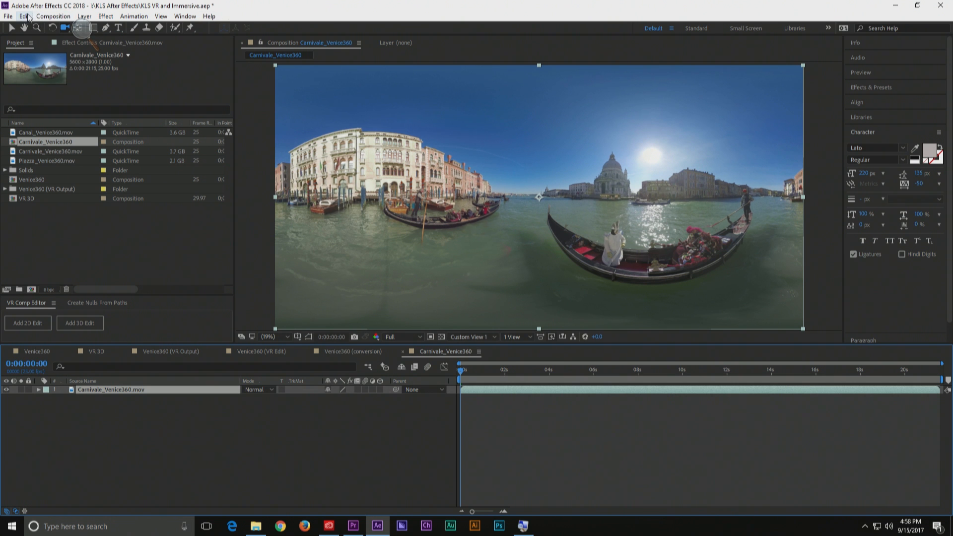
pyautogui.click(53, 16)
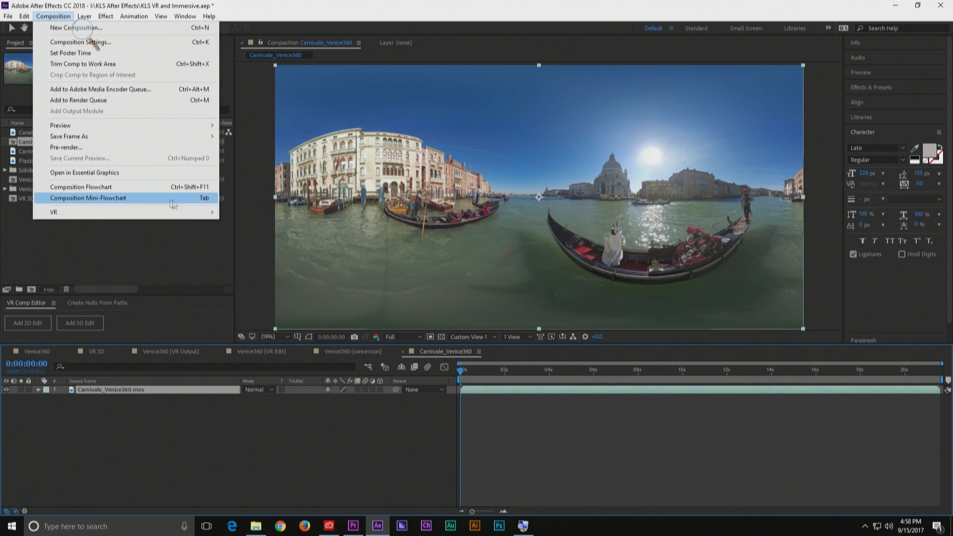
pyautogui.moveTo(167, 216)
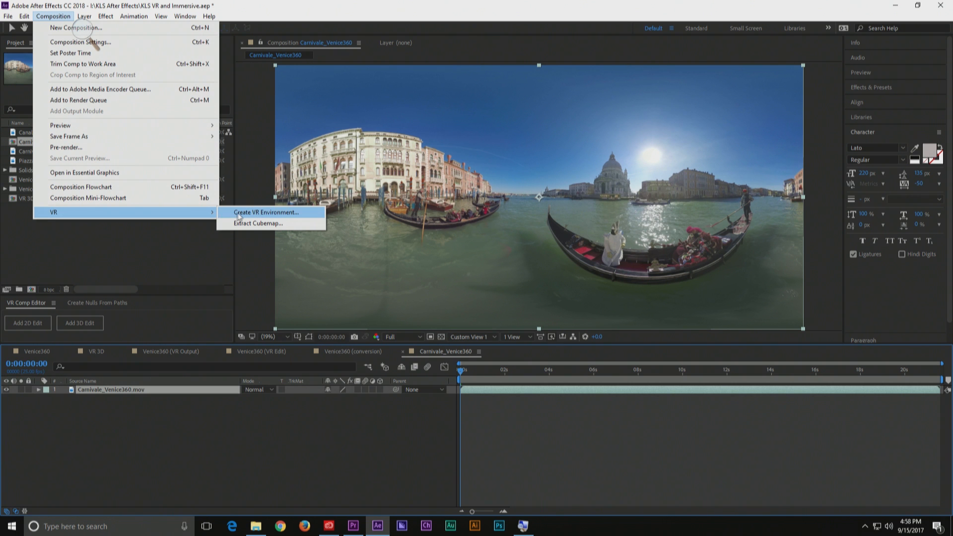
pyautogui.click(203, 261)
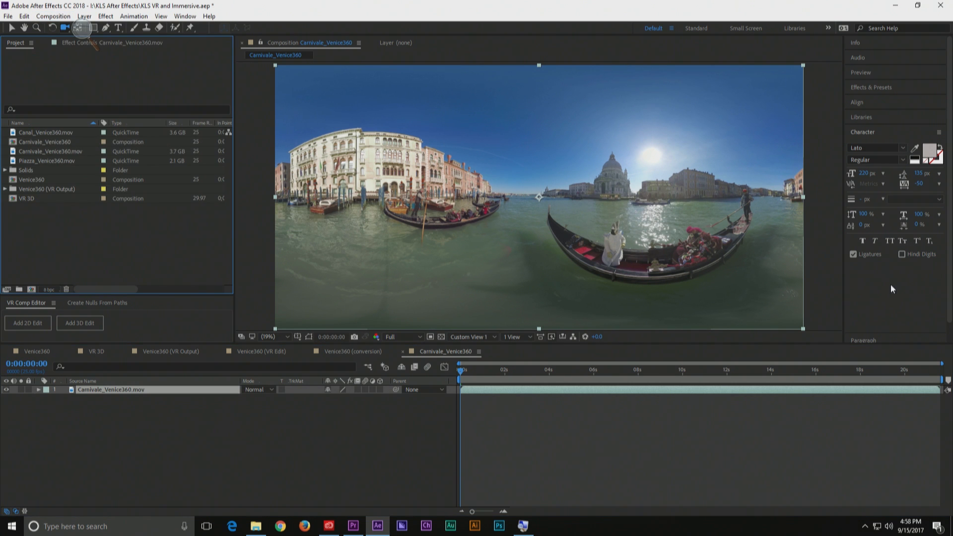
# Search the effects for "vr", widen the effects list to read the Immersive Video names, and clear the search
pyautogui.click(877, 89)
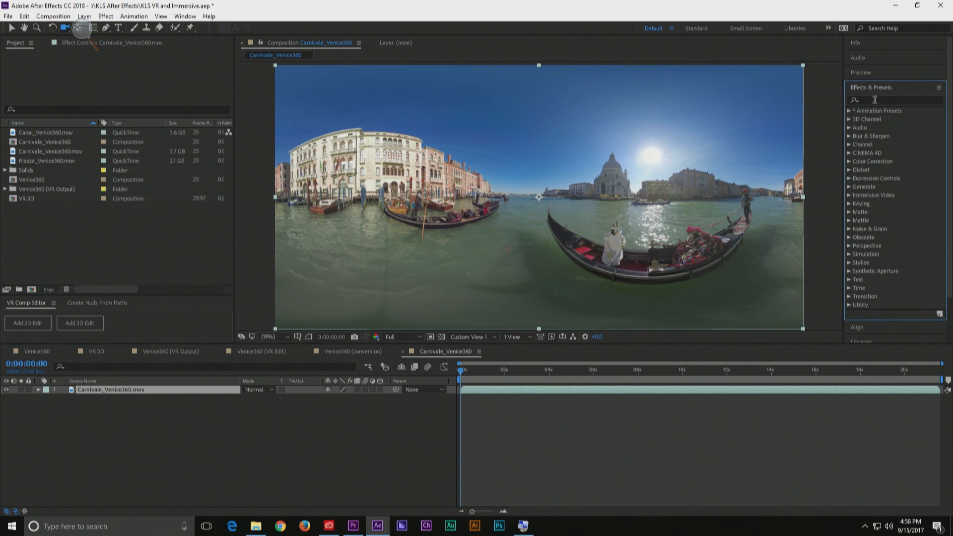
pyautogui.click(873, 99)
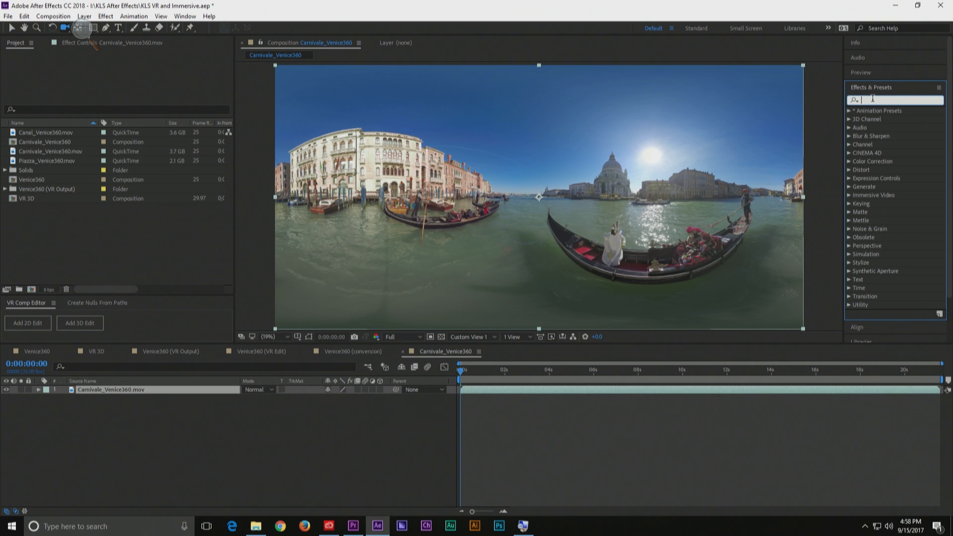
pyautogui.write('vr')
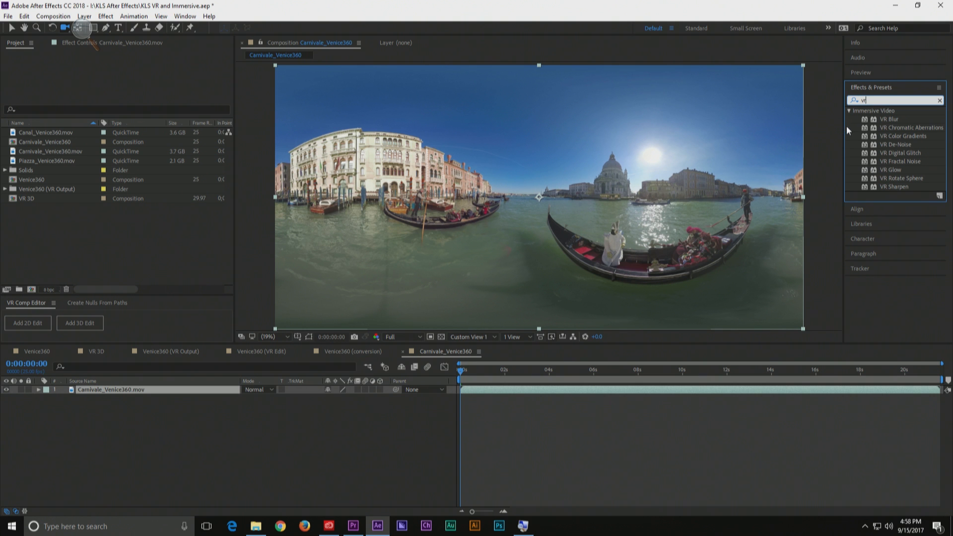
pyautogui.moveTo(845, 128); pyautogui.dragTo(797, 128)
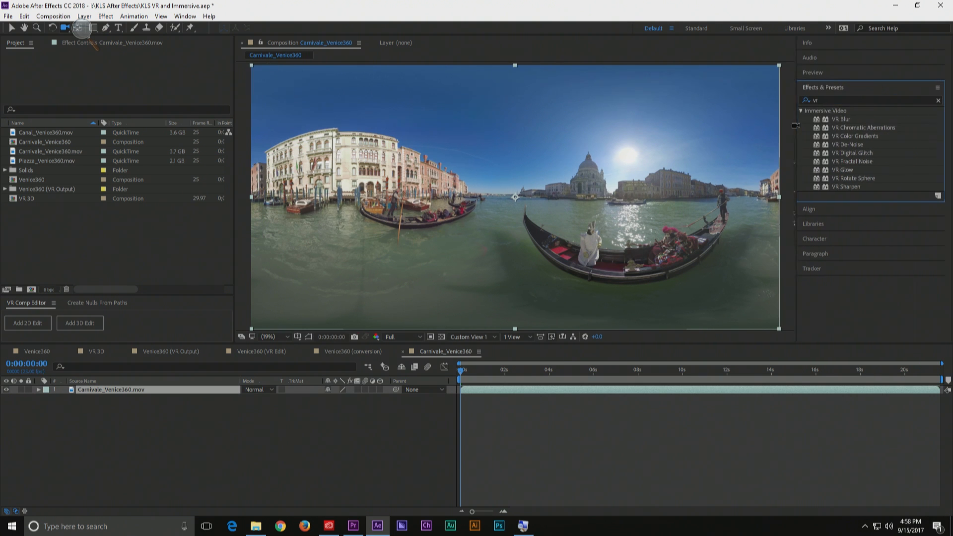
pyautogui.click(940, 102)
pyautogui.scroll(-1, 862, 285)
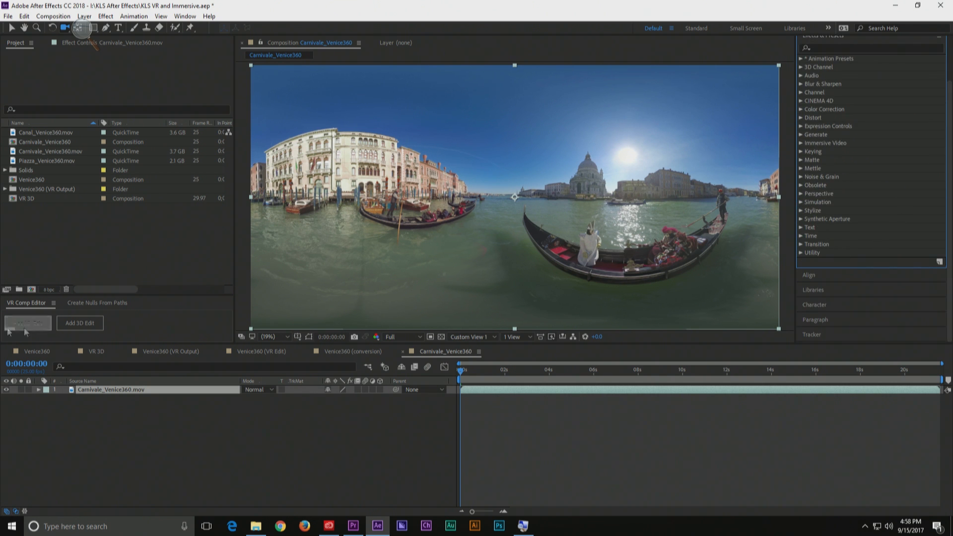
# Add a 3D edit for the Carnivale_Venice360 composition with comp width 1920, aspect ratio 16:9 and a 2-node camera
pyautogui.click(19, 309)
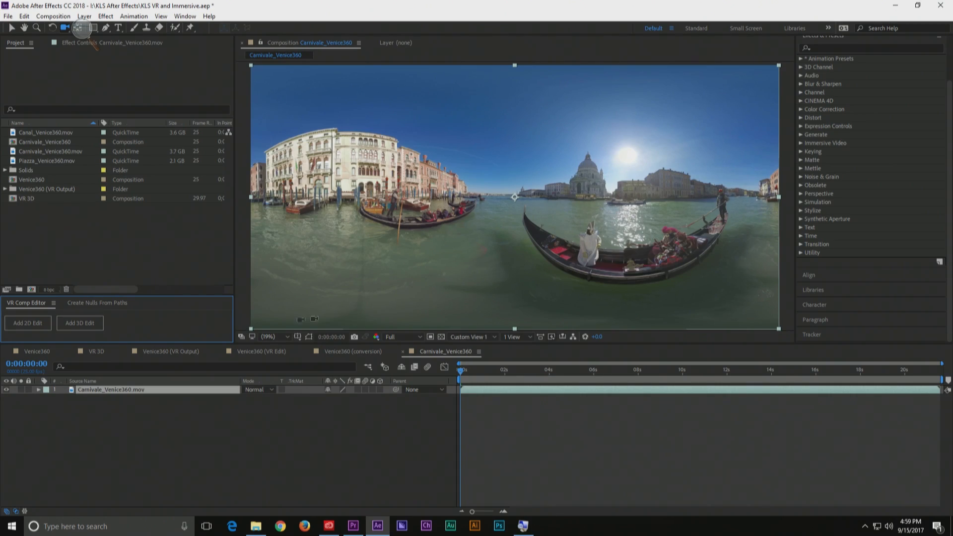
pyautogui.click(72, 327)
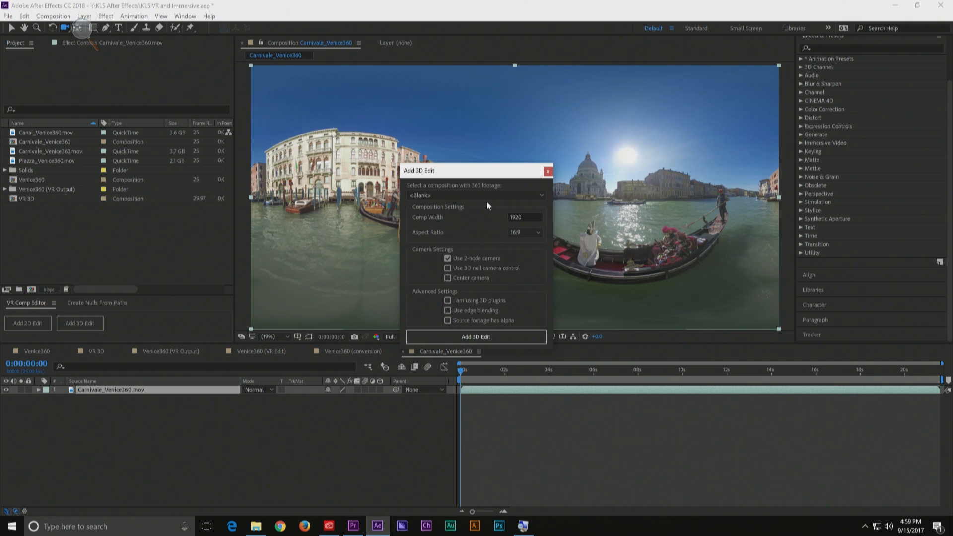
pyautogui.click(466, 196)
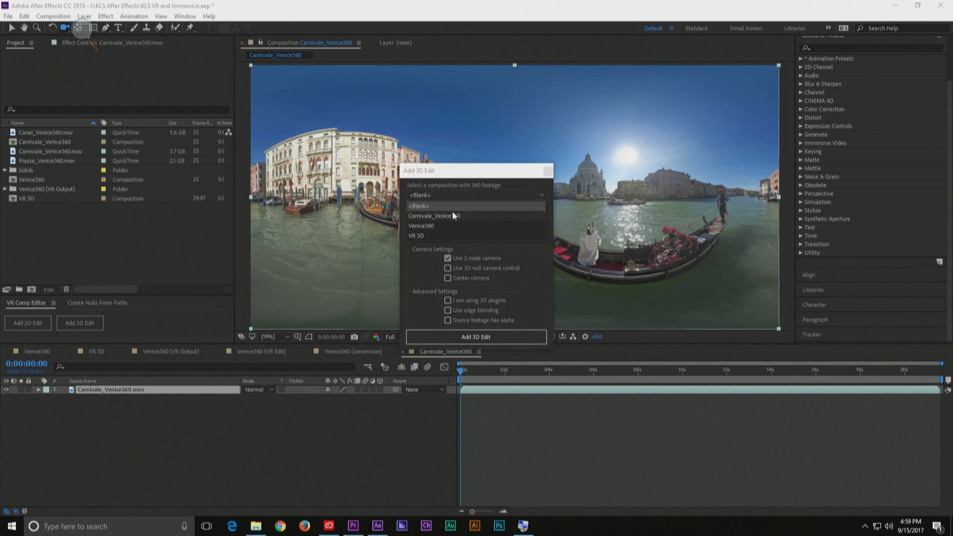
pyautogui.click(454, 217)
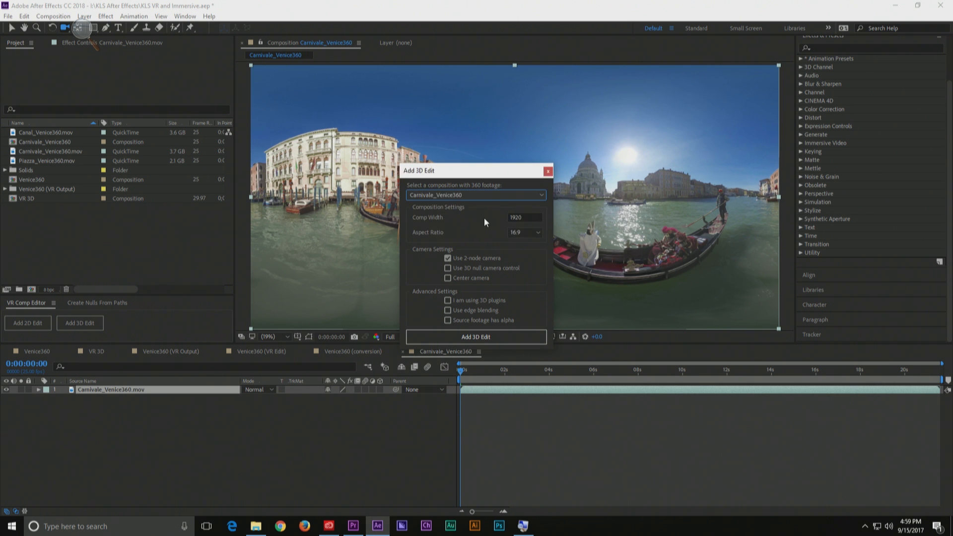
pyautogui.click(531, 234)
pyautogui.click(462, 235)
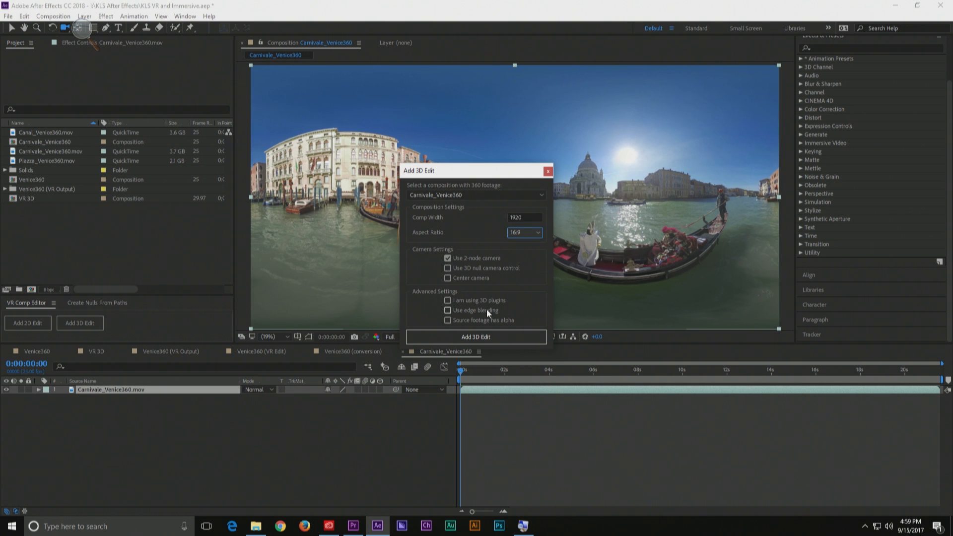
pyautogui.click(462, 337)
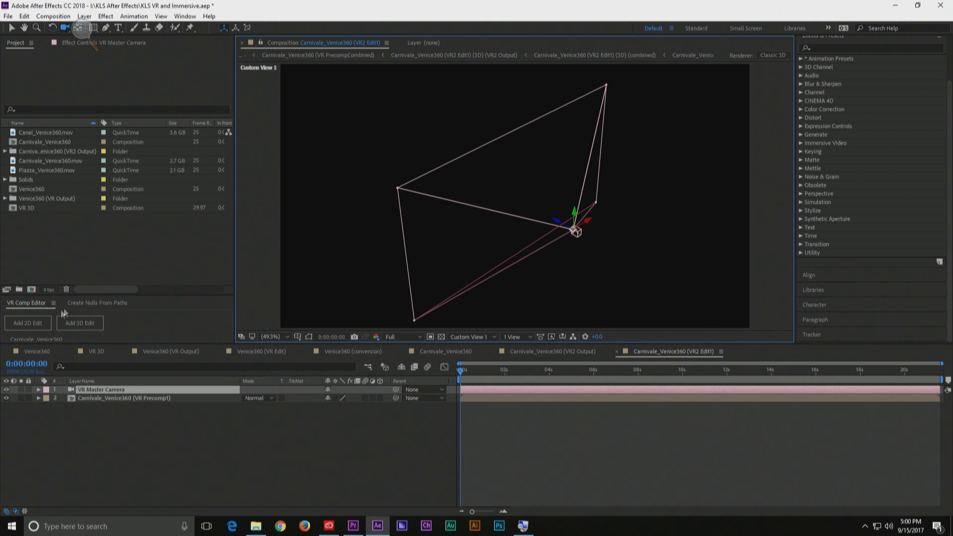
# Switch the 3D edit to the Active Camera view, orbit the VR Master Camera toward the church and gondolier, and preview playback
pyautogui.click(469, 336)
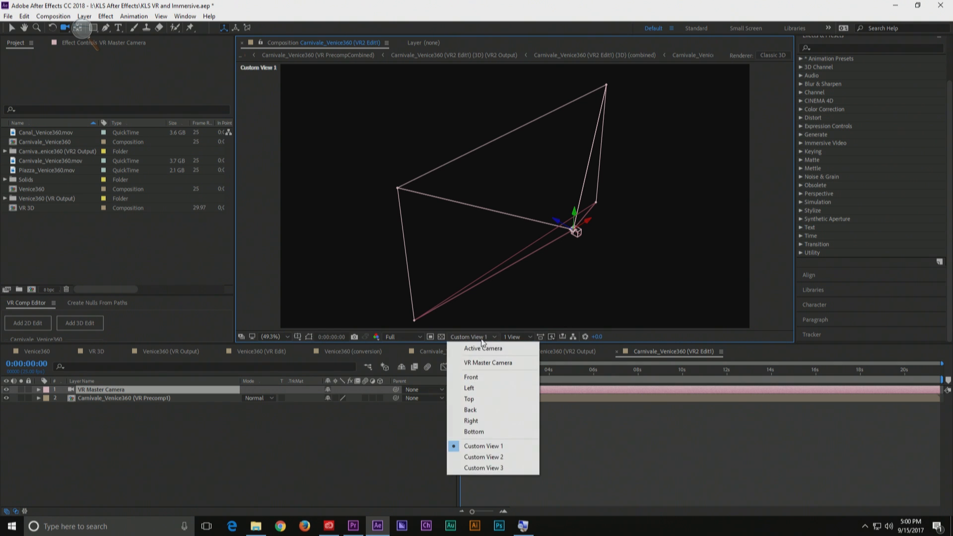
pyautogui.click(481, 345)
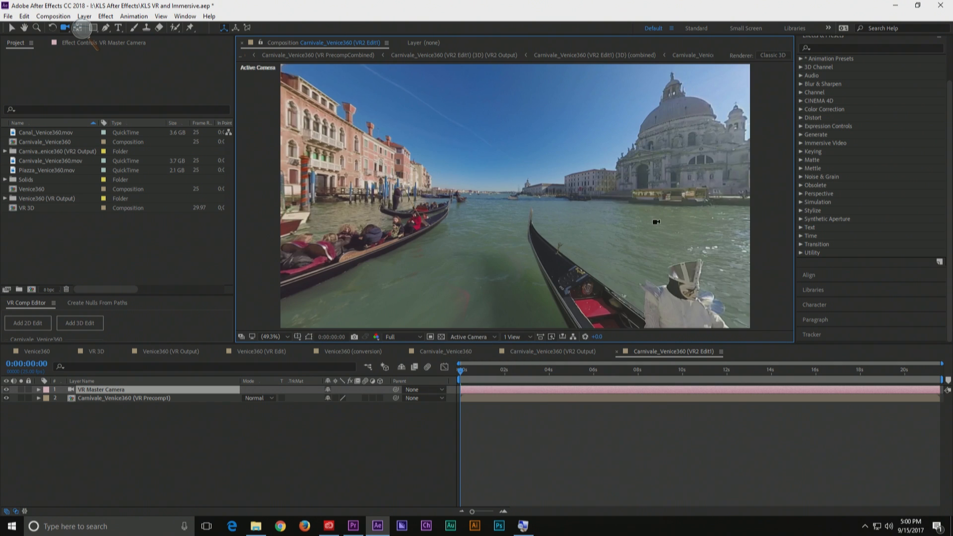
pyautogui.moveTo(632, 174); pyautogui.dragTo(449, 227)
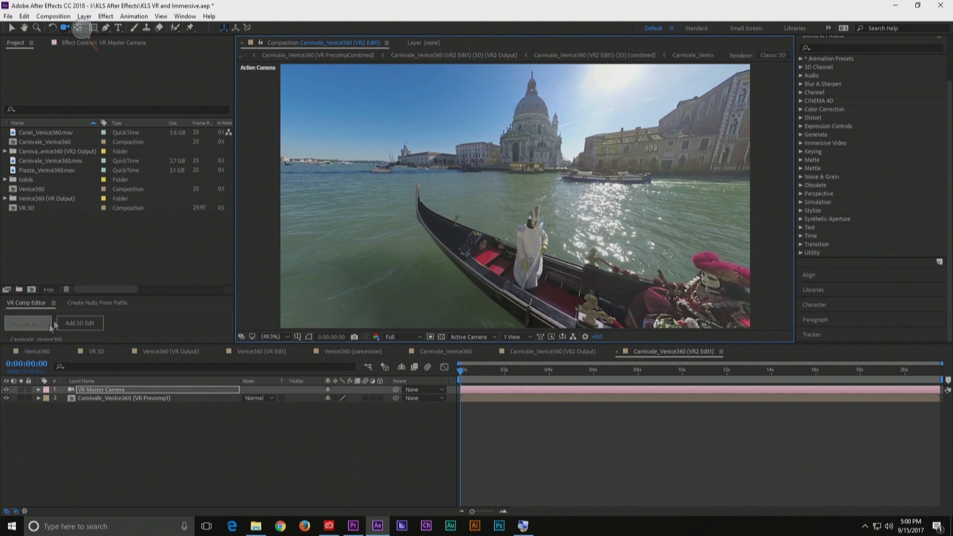
pyautogui.moveTo(81, 300); pyautogui.dragTo(82, 177)
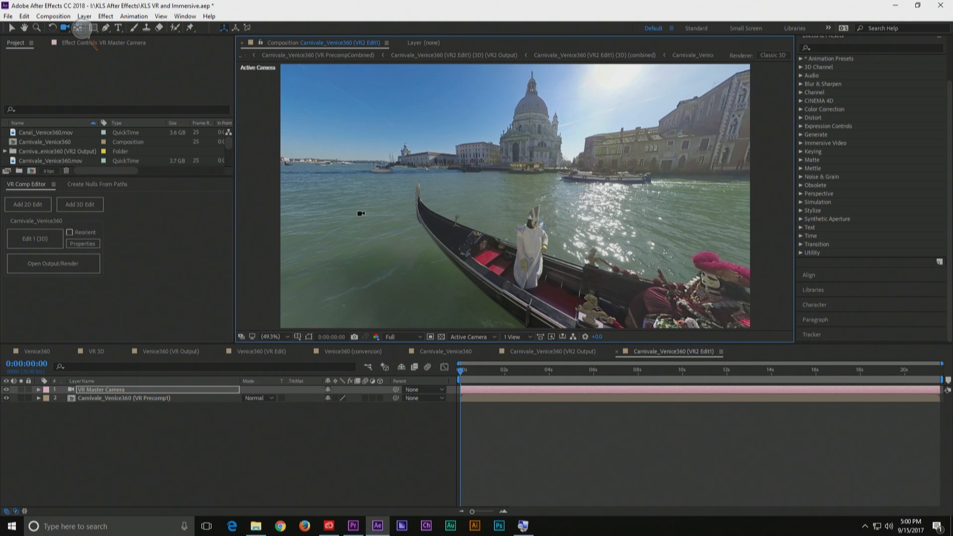
pyautogui.moveTo(568, 195); pyautogui.dragTo(499, 199)
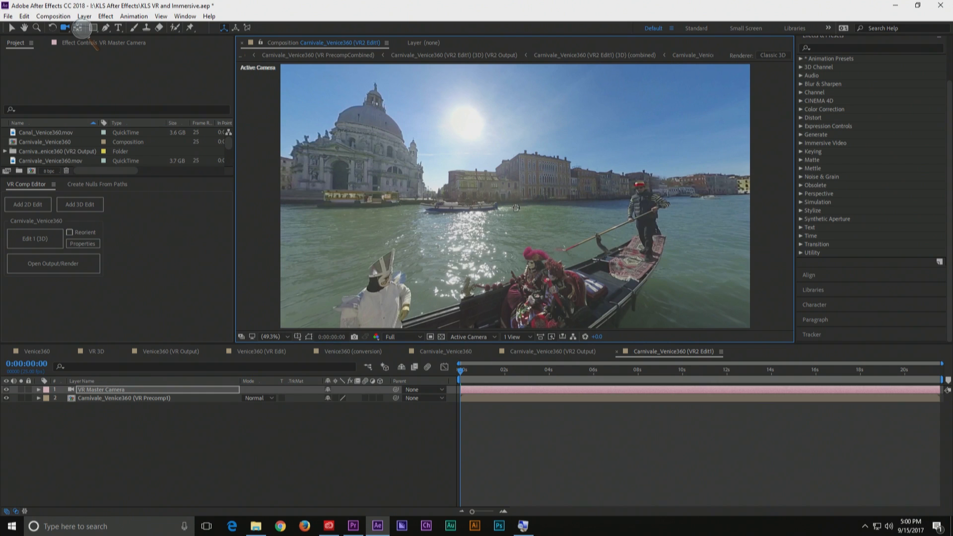
pyautogui.press('space')
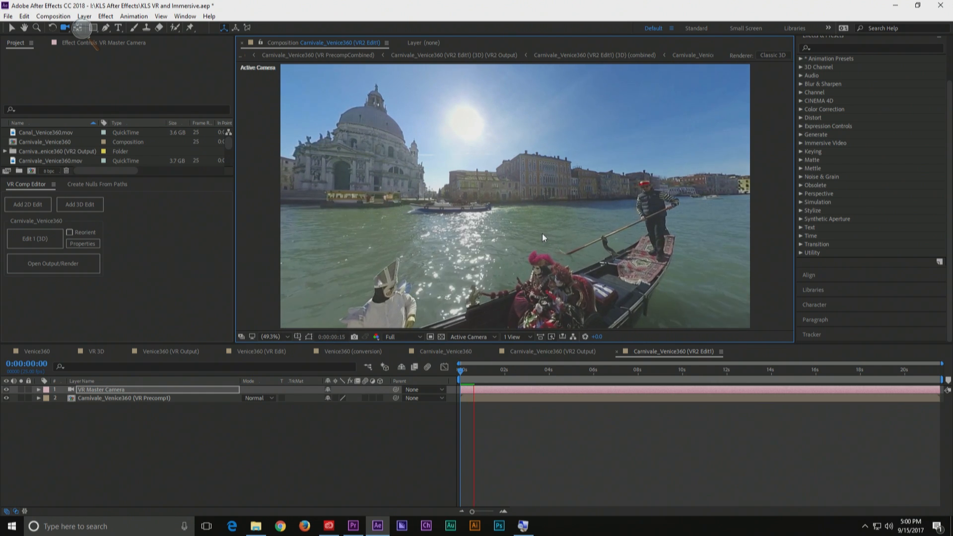
pyautogui.press('space')
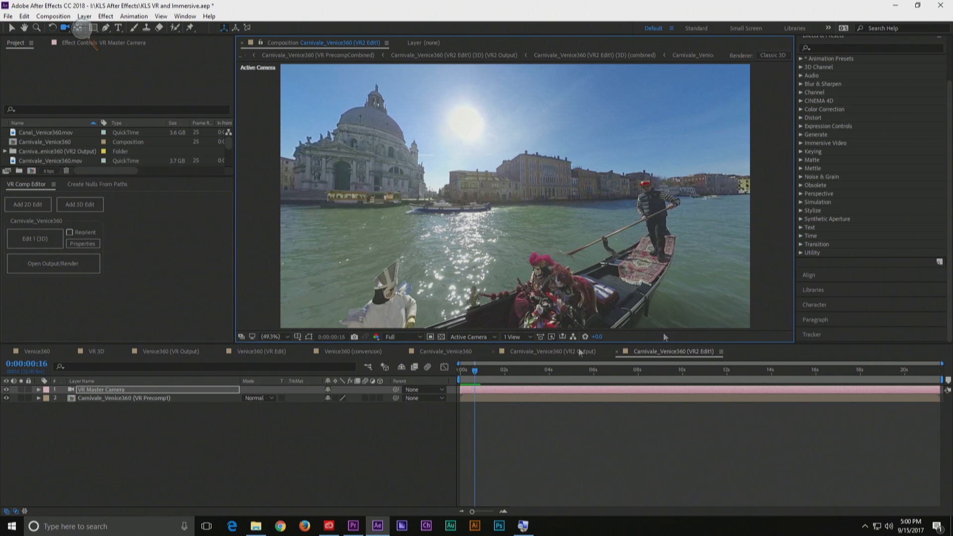
# Review the properties of Edit 1 (3D), show the Carnivale_Venice360 (VR2 Output) composition, and return to Edit 1 (3D)
pyautogui.click(82, 243)
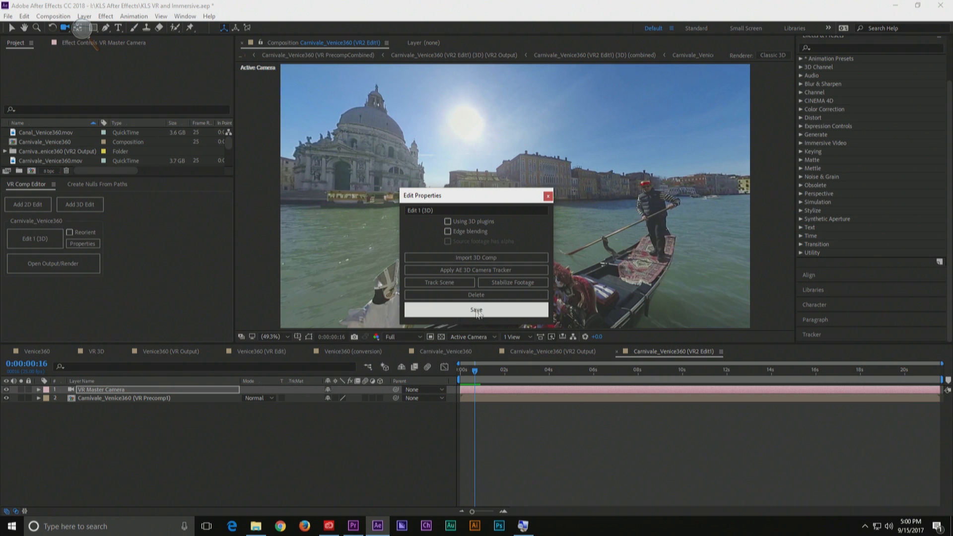
pyautogui.click(547, 196)
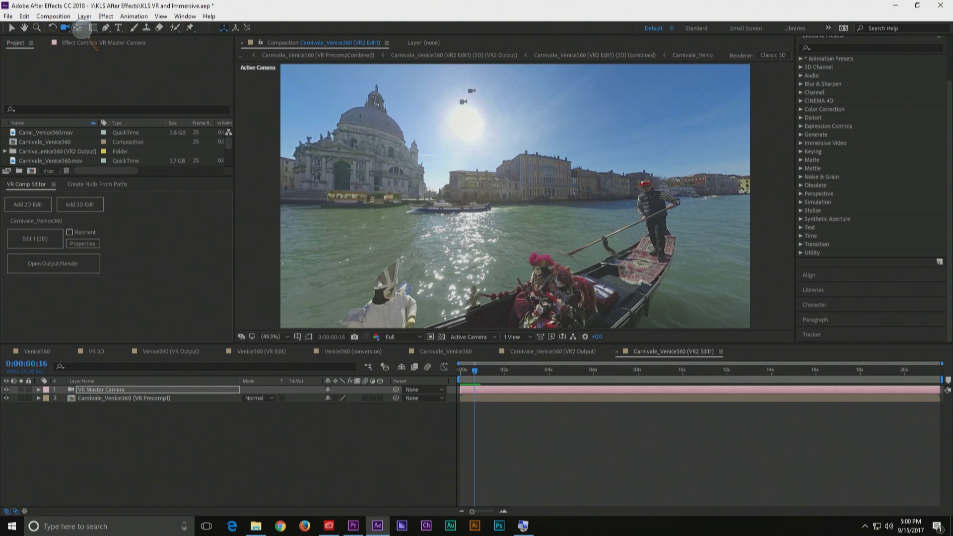
pyautogui.click(41, 268)
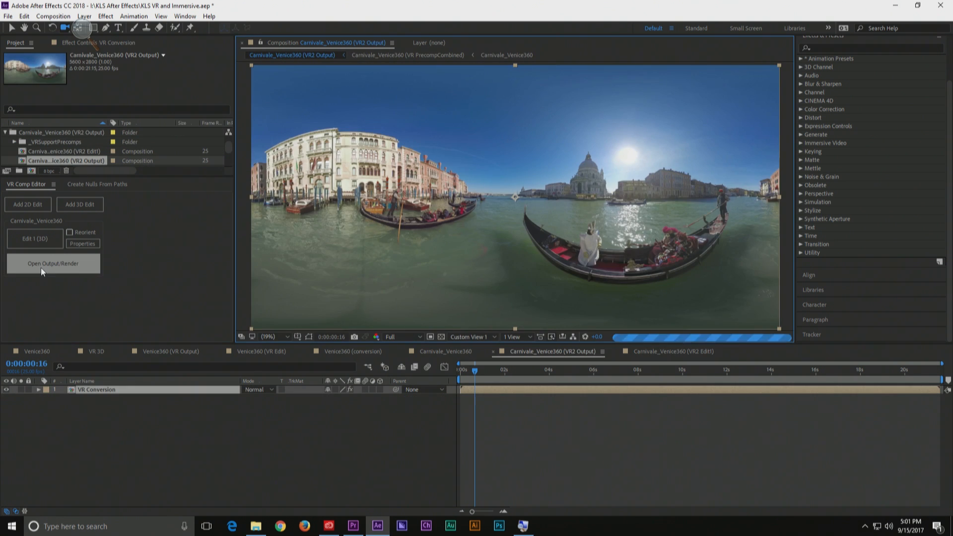
pyautogui.click(40, 241)
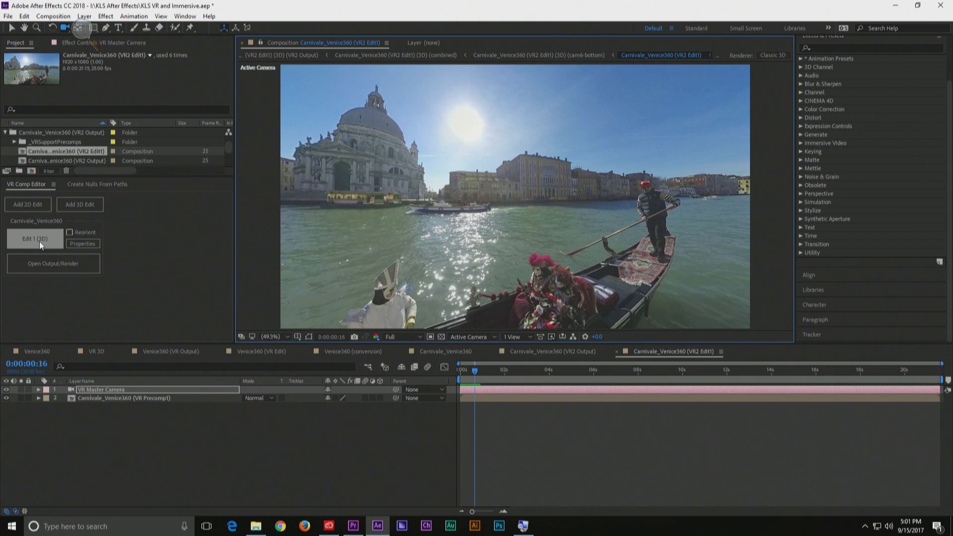
# Switch to Premiere Pro, open the media export settings for 01 Carnivale_Venice360, set the format to H.264, and show the VR Video options
pyautogui.hotkey('alt', 'Tab')
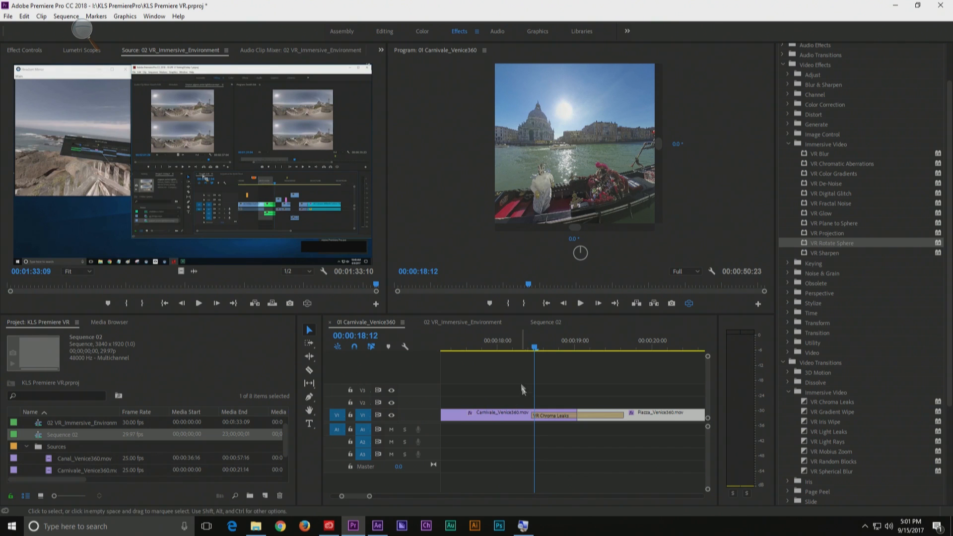
pyautogui.click(545, 340)
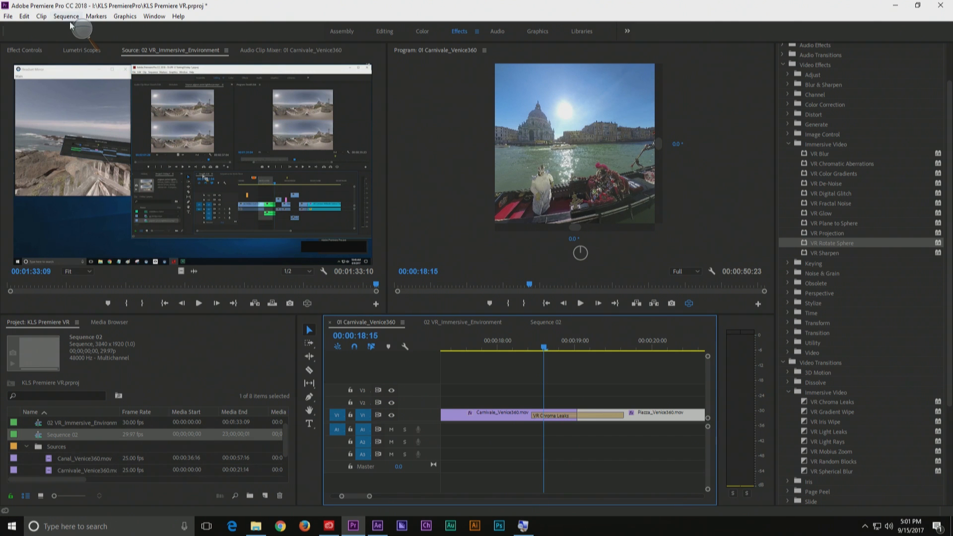
pyautogui.click(8, 17)
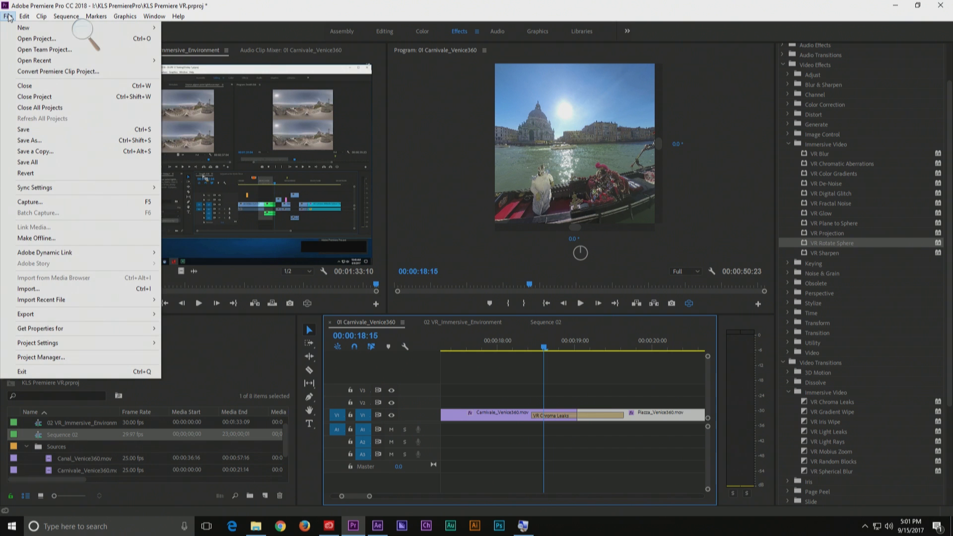
pyautogui.moveTo(149, 314)
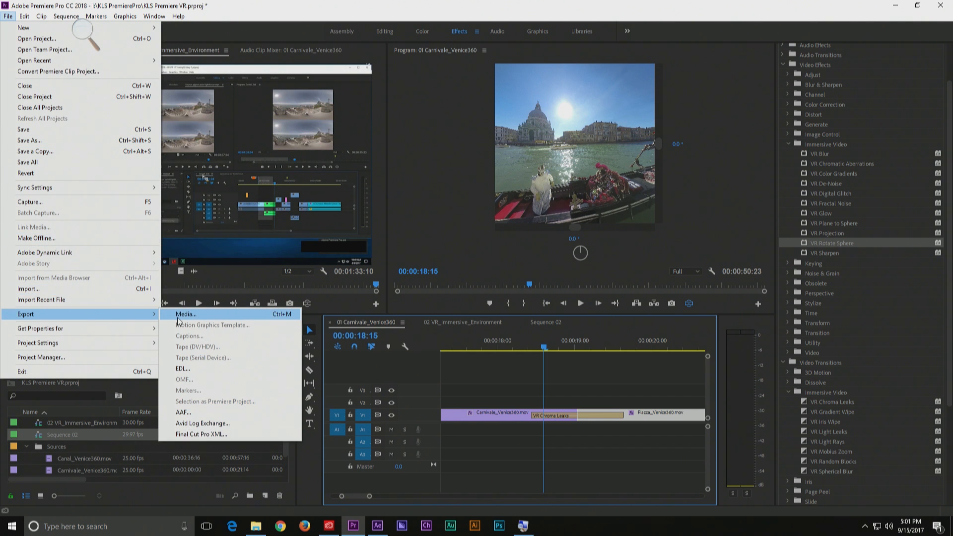
pyautogui.click(181, 314)
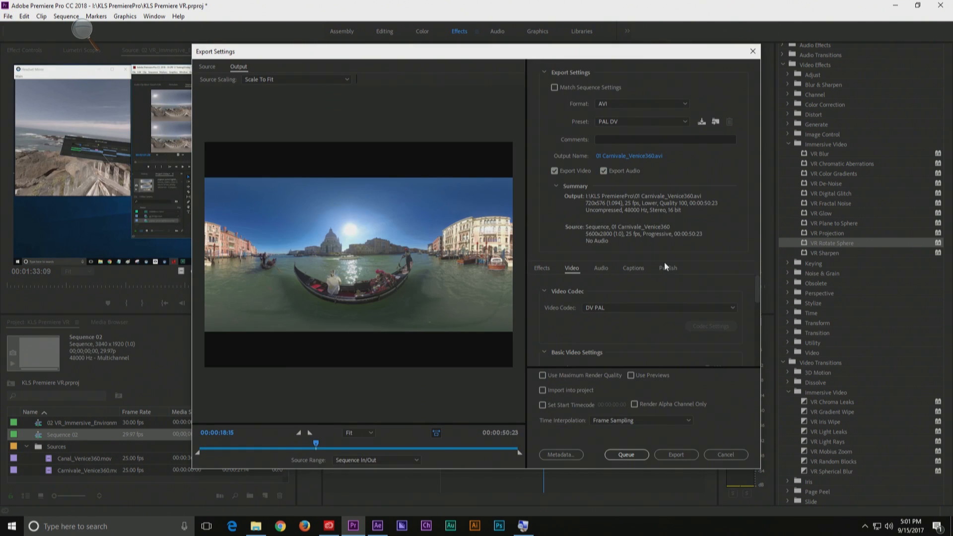
pyautogui.click(640, 103)
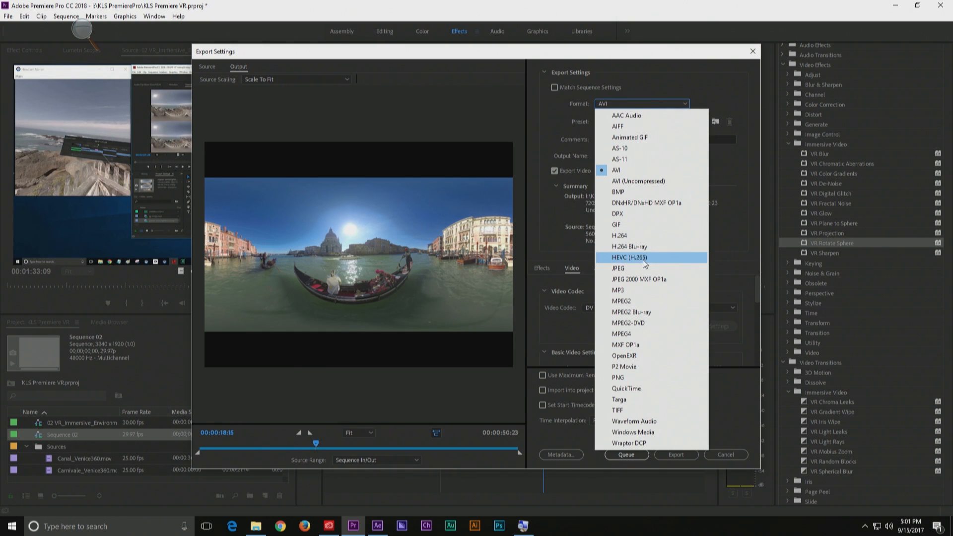
pyautogui.click(623, 235)
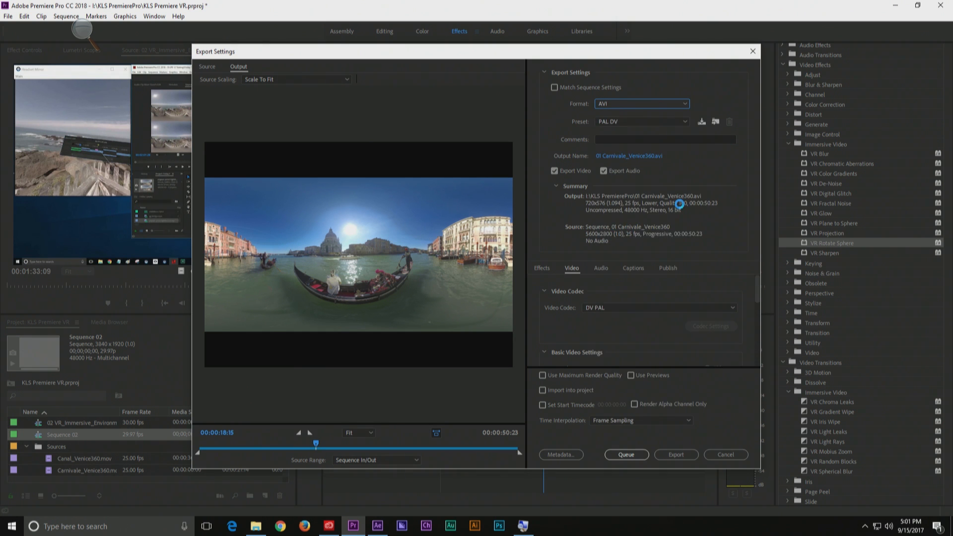
pyautogui.moveTo(757, 285); pyautogui.dragTo(764, 356)
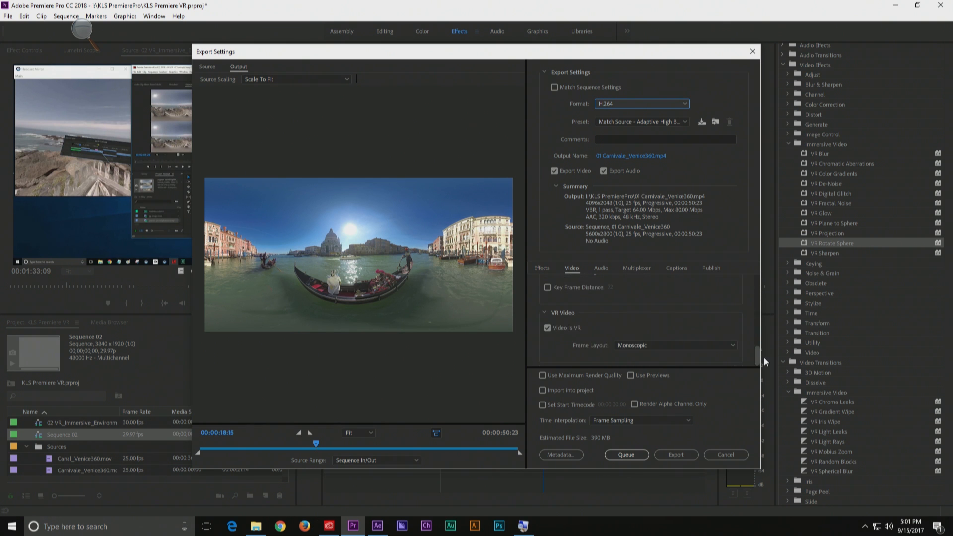